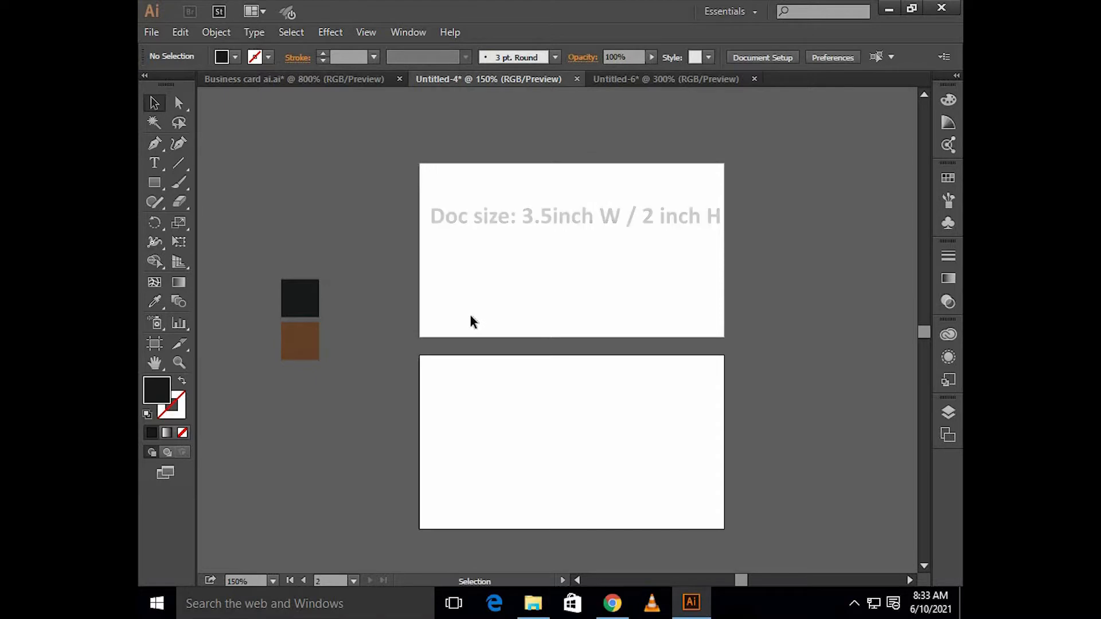
Create a 3.5 in by 2 in dark rectangle and place it exactly over the upper artboard
key("m")
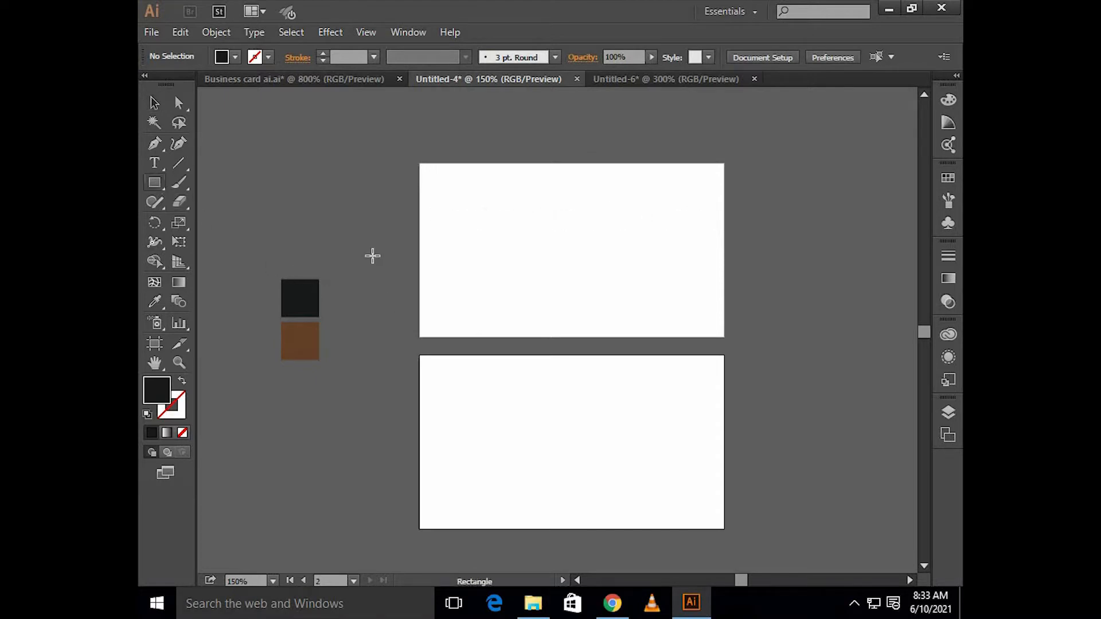
left_click(519, 279)
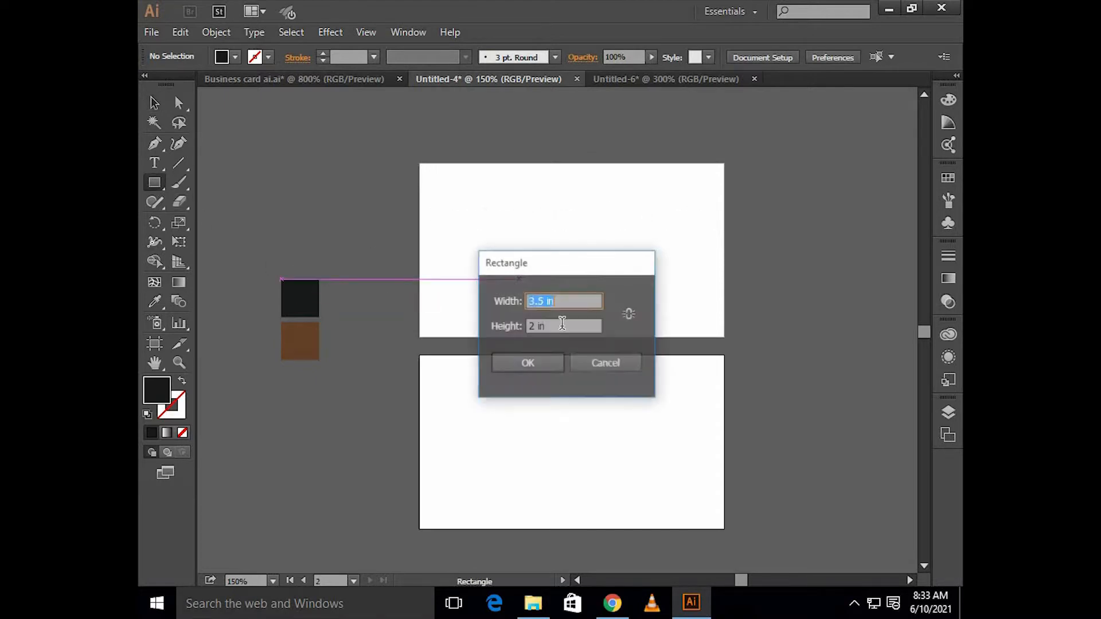
left_click(531, 359)
key("v")
left_click_drag(574, 313, 473, 197)
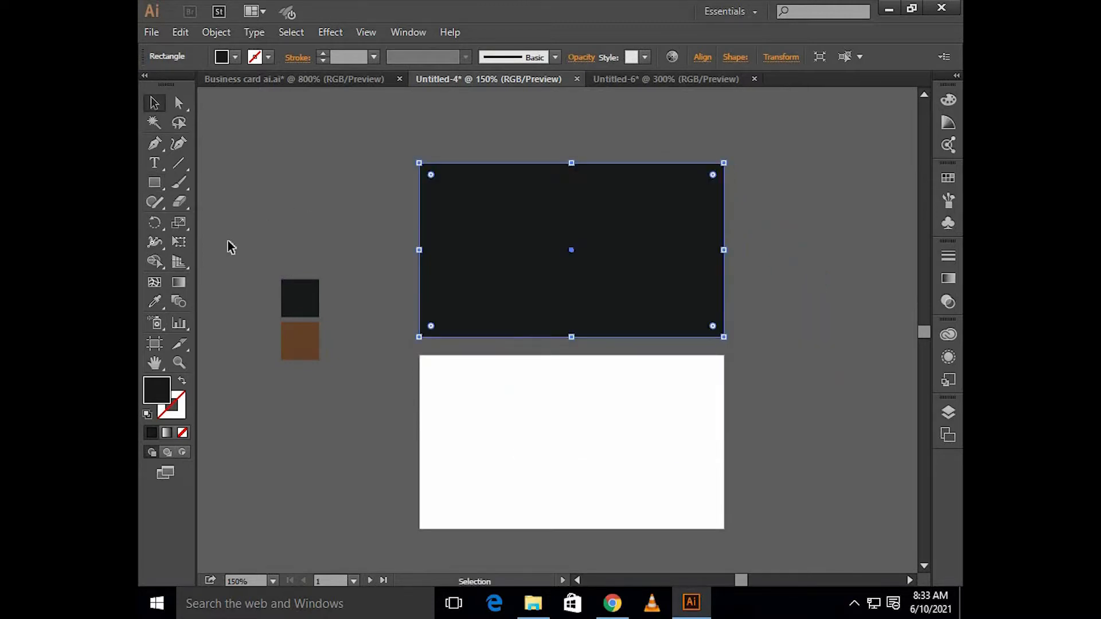
Add a gradient mesh point at the centre of the dark rectangle and colour it #313534
left_click(163, 284)
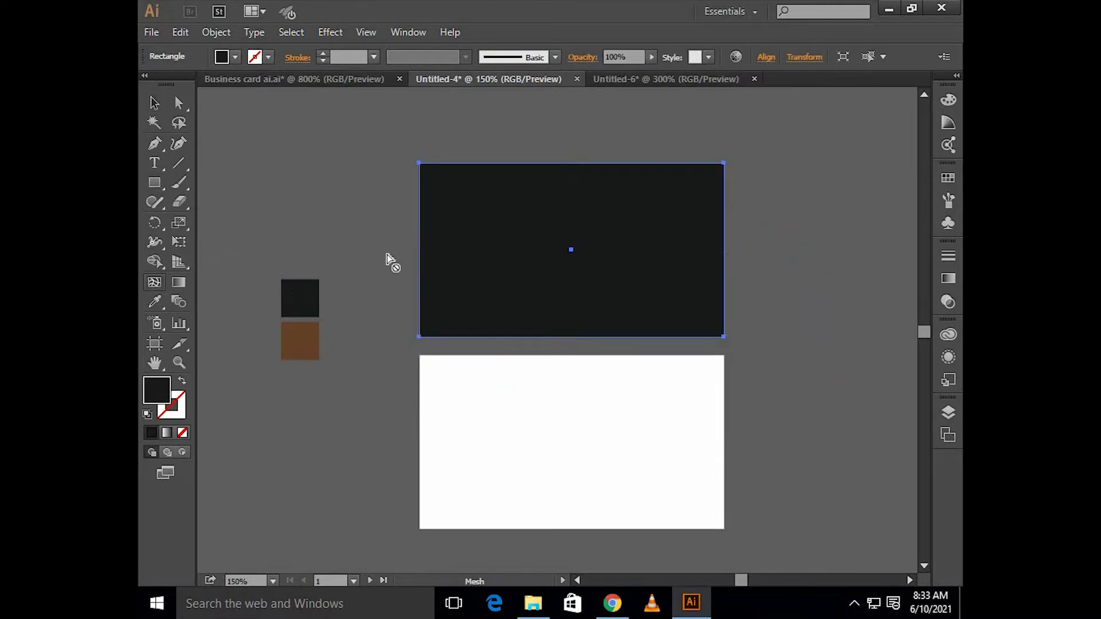
left_click(572, 250)
double_click(157, 391)
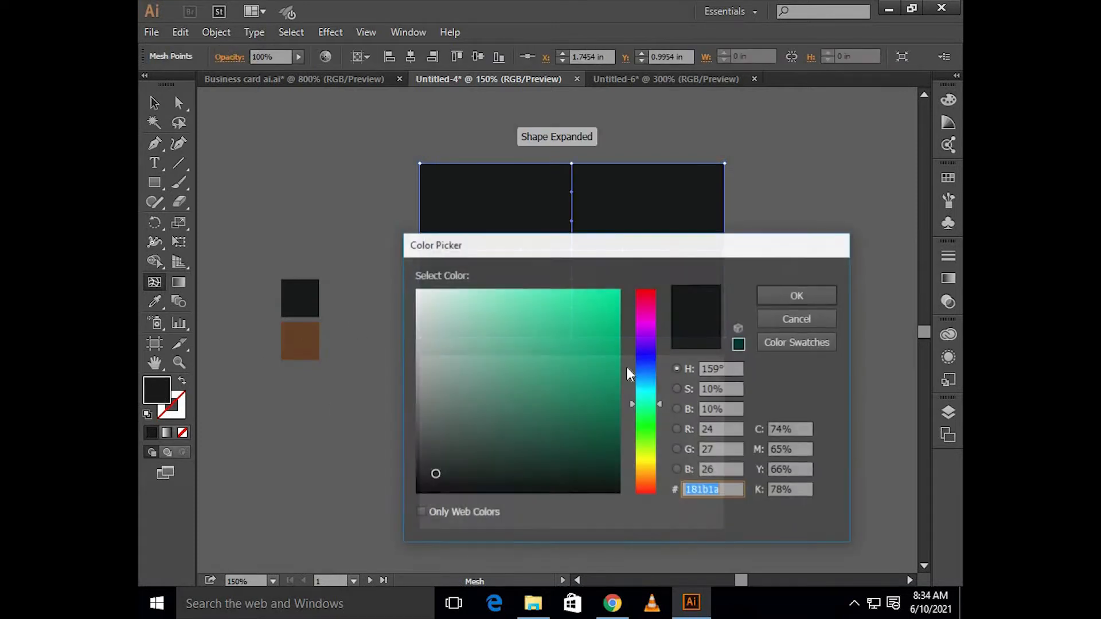
left_click(430, 466)
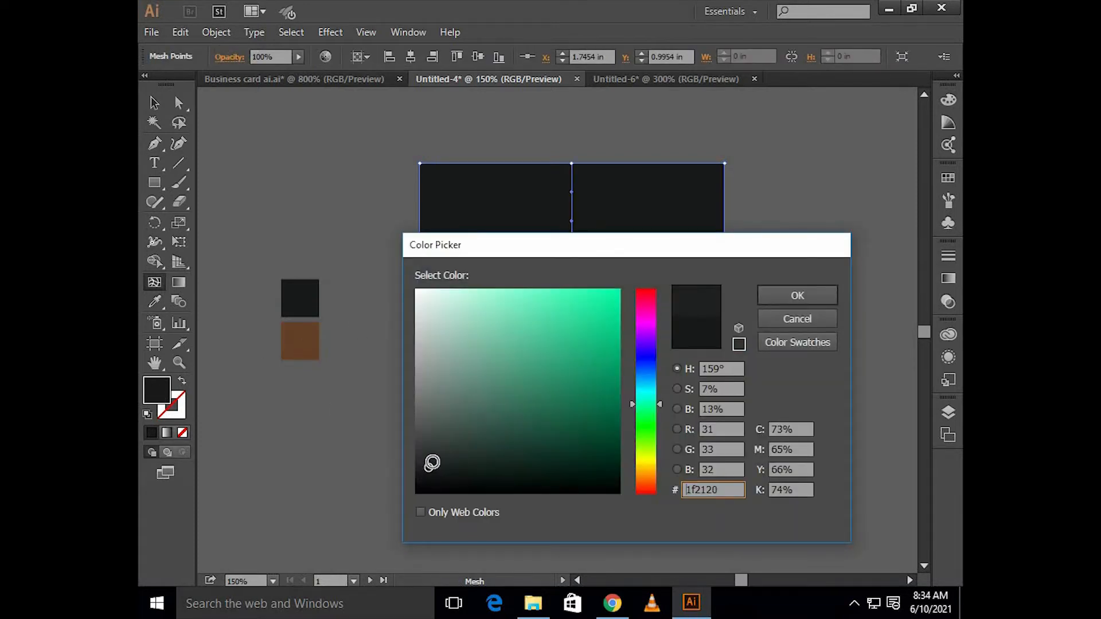
left_click(431, 452)
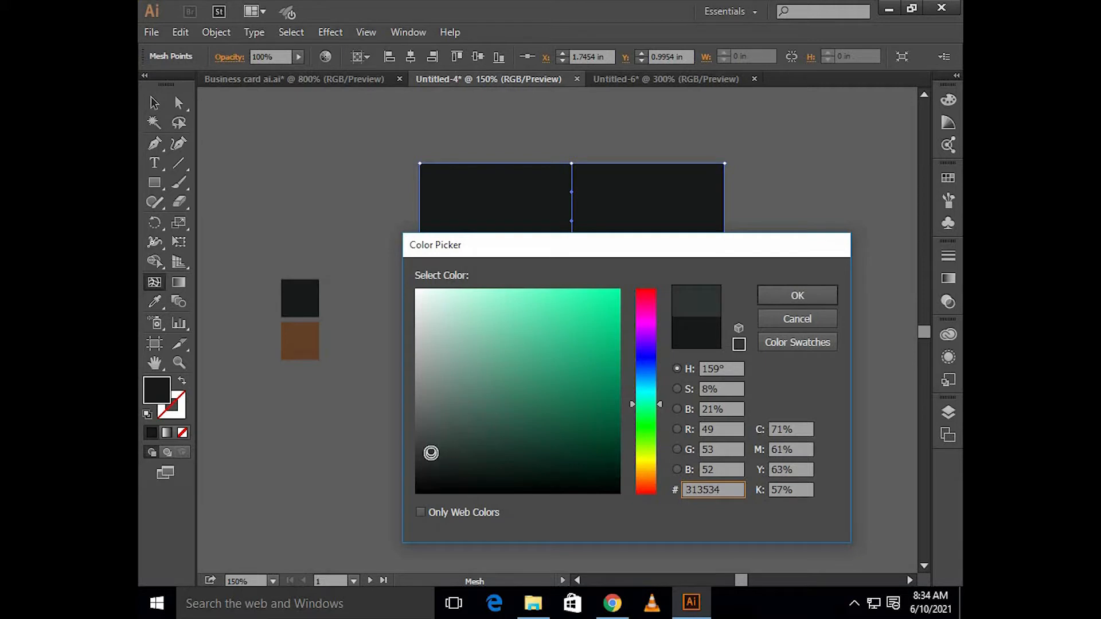
left_click(796, 295)
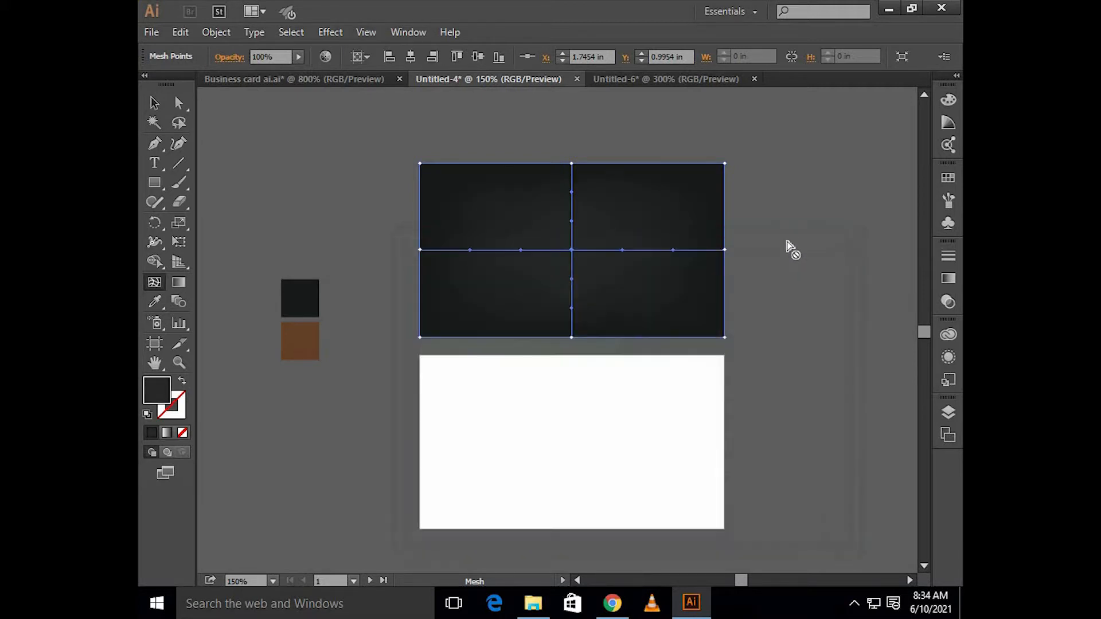
left_click(790, 240)
scroll(686, 275, "up", 1)
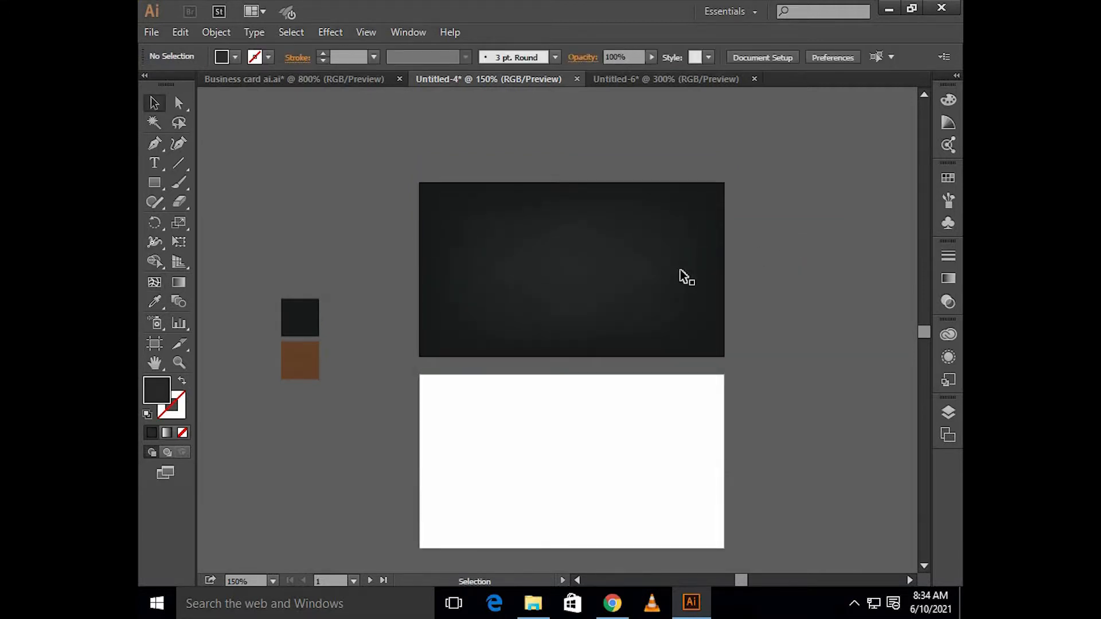
Lighten the rectangle's central mesh point to #383a39
key("a")
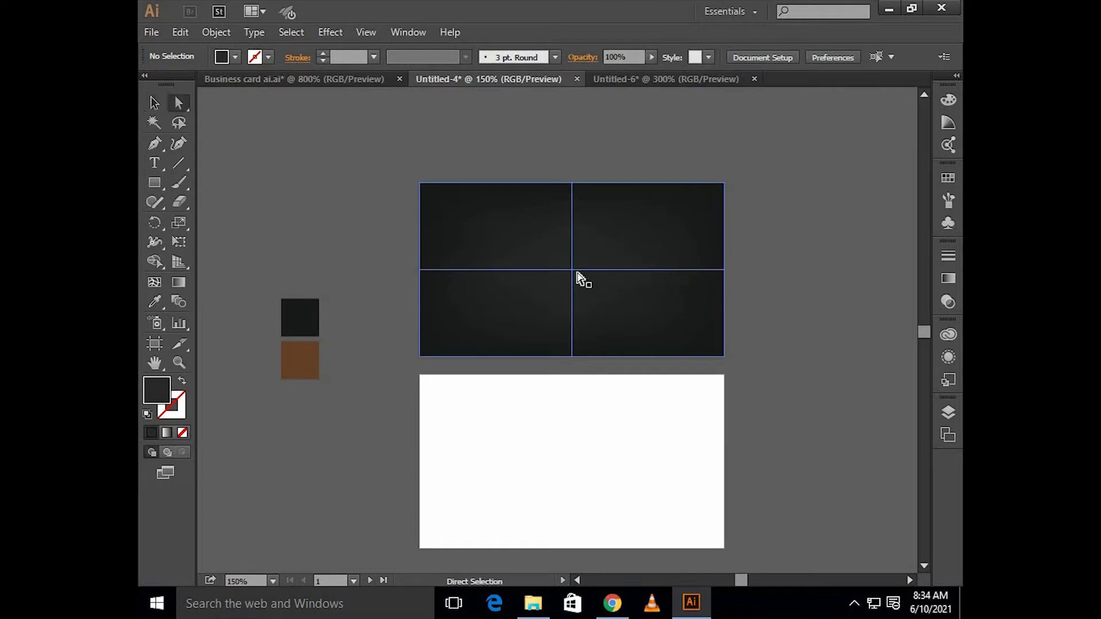
left_click(572, 269)
double_click(164, 393)
left_click_drag(422, 459, 427, 452)
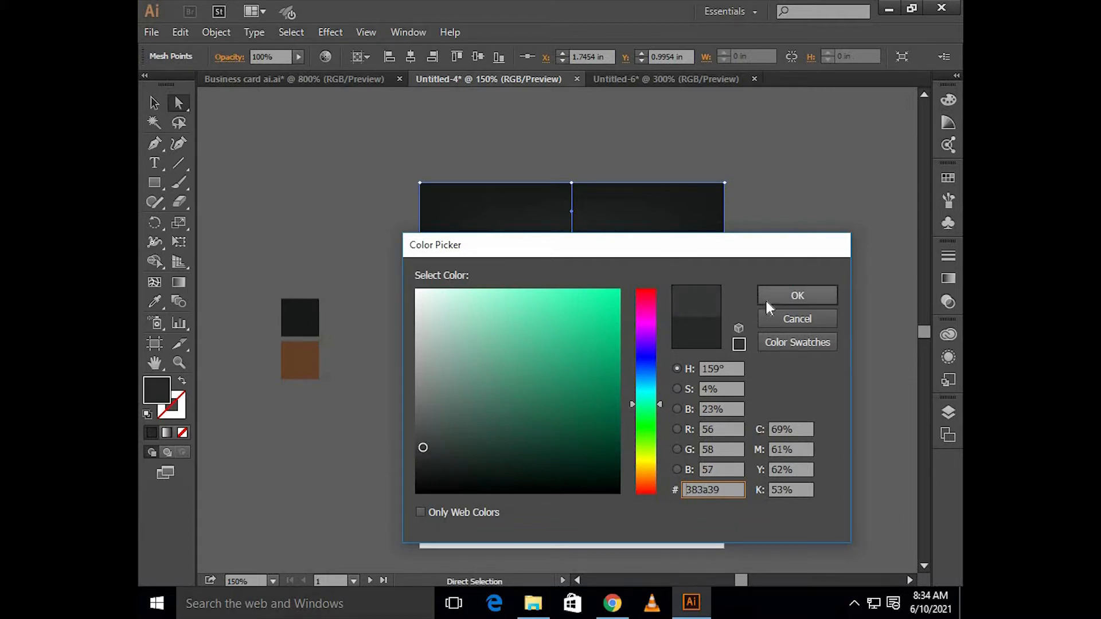
left_click(797, 296)
key("v")
left_click(763, 267)
Duplicate the mesh-shaded rectangle onto the lower artboard
left_click_drag(663, 295, 712, 466)
left_click(806, 397)
scroll(808, 398, "down", 1)
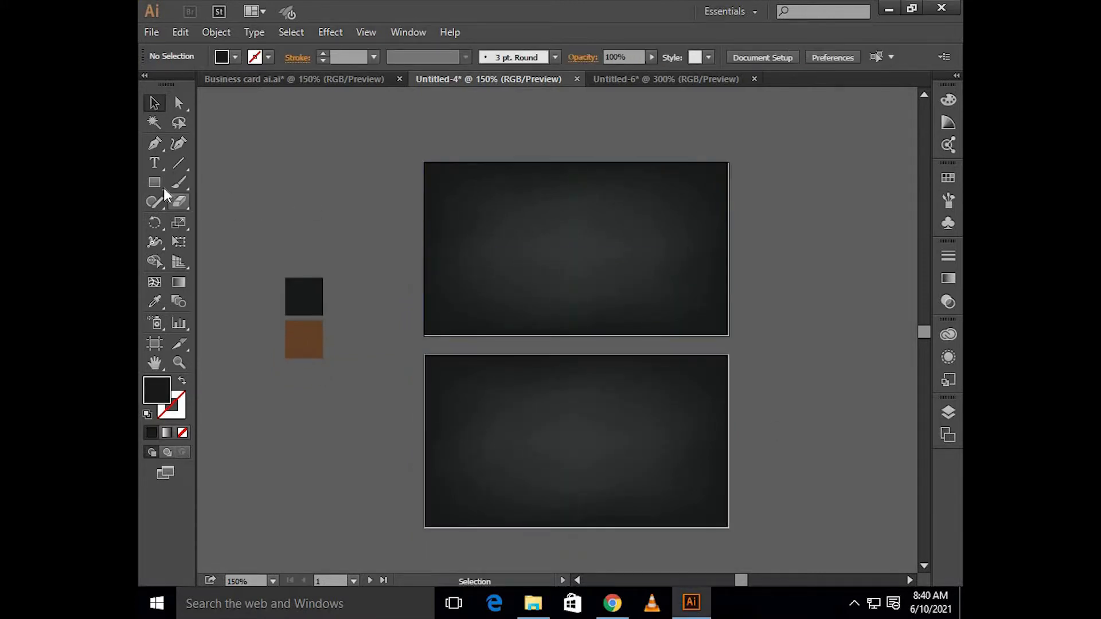
Create a three-sided polygon with a 0.6944 in radius on the empty canvas beside the cards
left_click_drag(164, 189, 218, 240)
left_click_drag(348, 214, 248, 228)
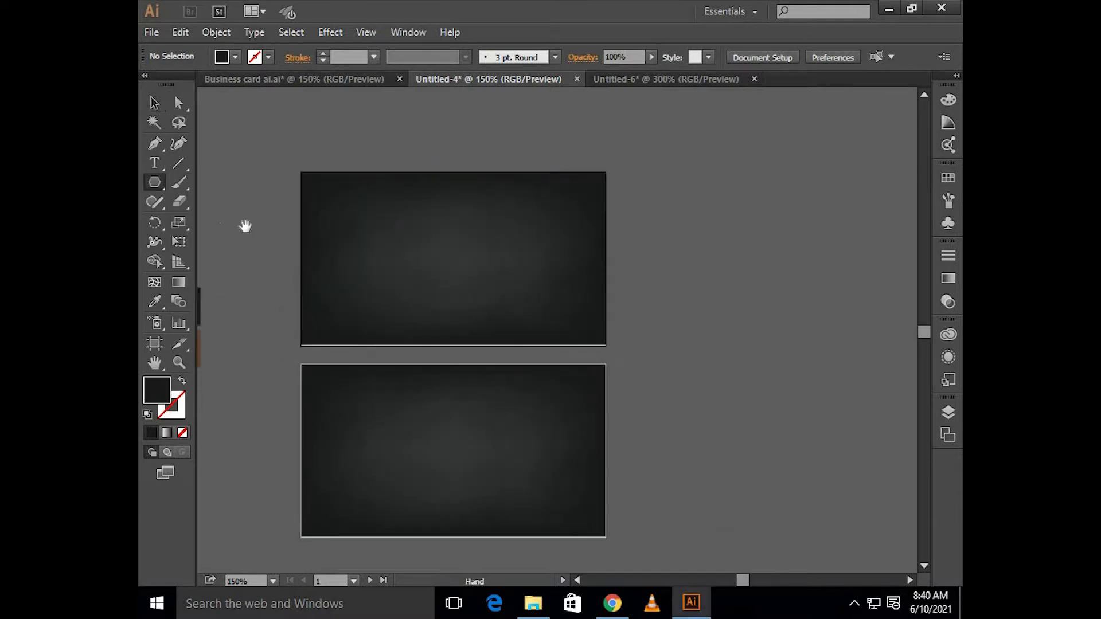
scroll(482, 236, "right", 5)
left_click(511, 280)
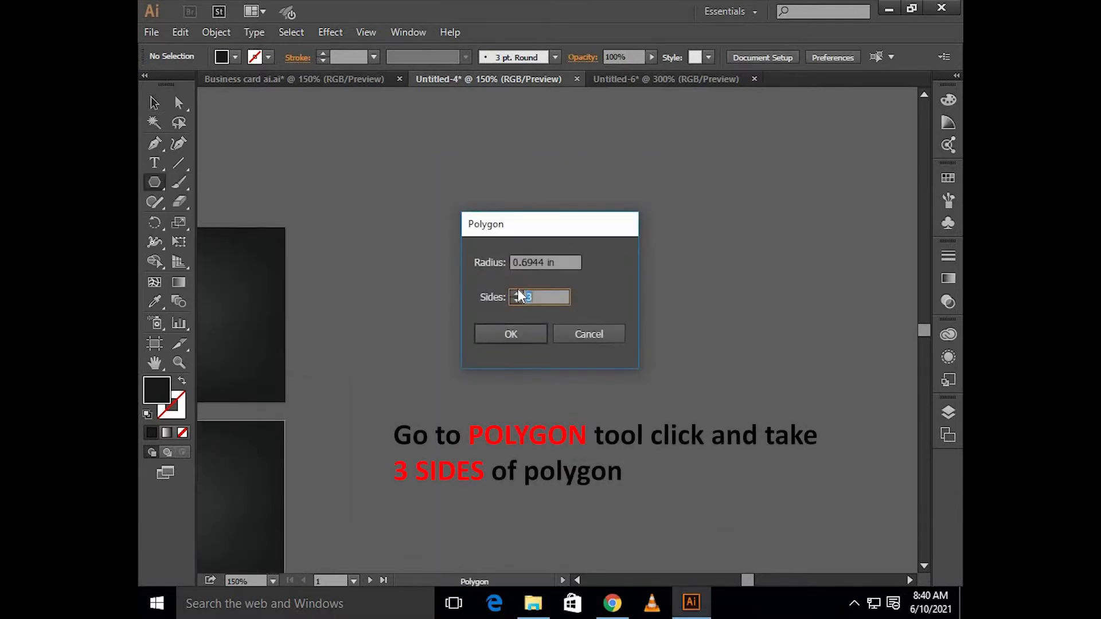
left_click(510, 330)
key("v")
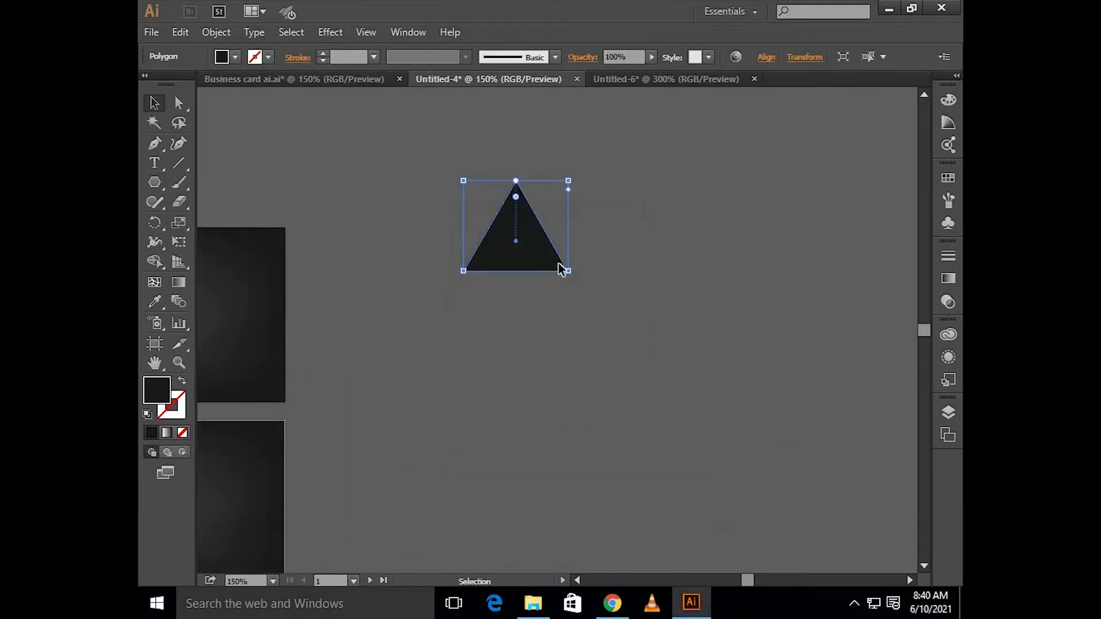
Copy the triangle in front and cut the overlapping lower part away with Shape Builder to form an A-shaped chevron
left_click_drag(571, 274, 597, 387)
key("ctrl+c")
key("ctrl+f")
key("ctrl+a")
left_click(154, 262)
left_click_drag(559, 387, 572, 301)
key("v")
key("ctrl+shift+a")
Draw a thin rectangle and rotate it into a diagonal bar crossing the chevron's left leg
scroll(606, 263, "up", 1)
scroll(604, 261, "up", 2)
scroll(597, 264, "down", 1)
left_click_drag(570, 226, 613, 320)
left_click_drag(154, 187, 205, 184)
mouse_move(401, 191)
left_mouse_down()
mouse_move(415, 369)
mouse_move(456, 347)
mouse_move(439, 329)
left_mouse_up()
key("v")
left_click_drag(439, 329, 582, 448)
scroll(581, 447, "up", 2)
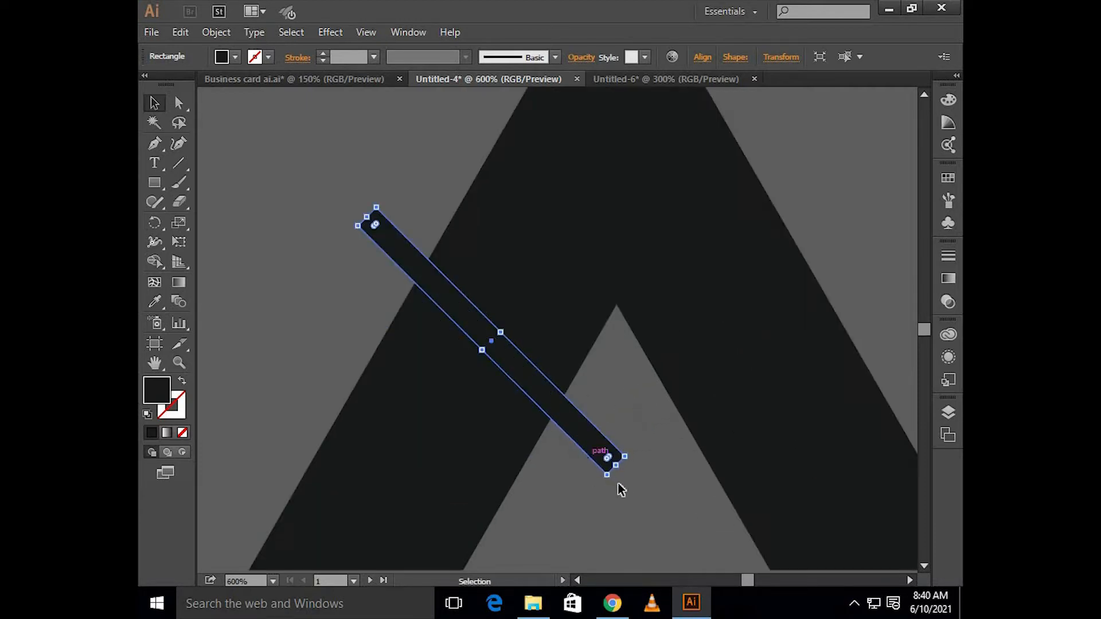
left_click_drag(609, 485, 602, 492)
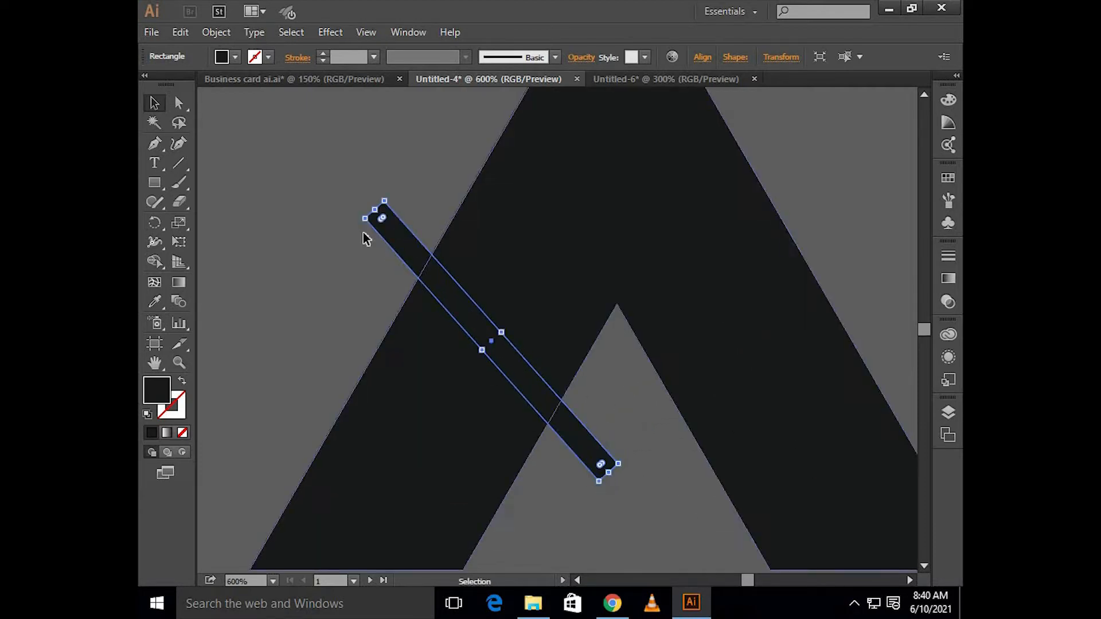
Remove the diagonal bar from the chevron with Shape Builder, leaving a gap through its left leg
left_click(505, 370, "shift")
scroll(215, 315, "down", 2)
left_click(152, 264)
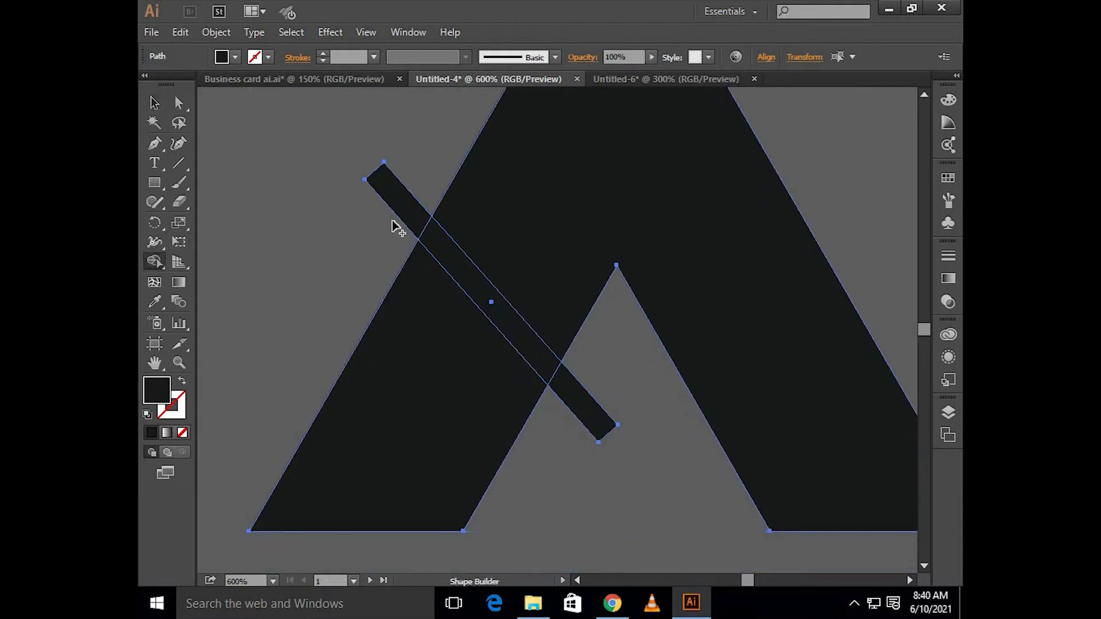
left_click(599, 422, "alt")
left_click(523, 331, "alt")
key("v")
left_click(365, 229)
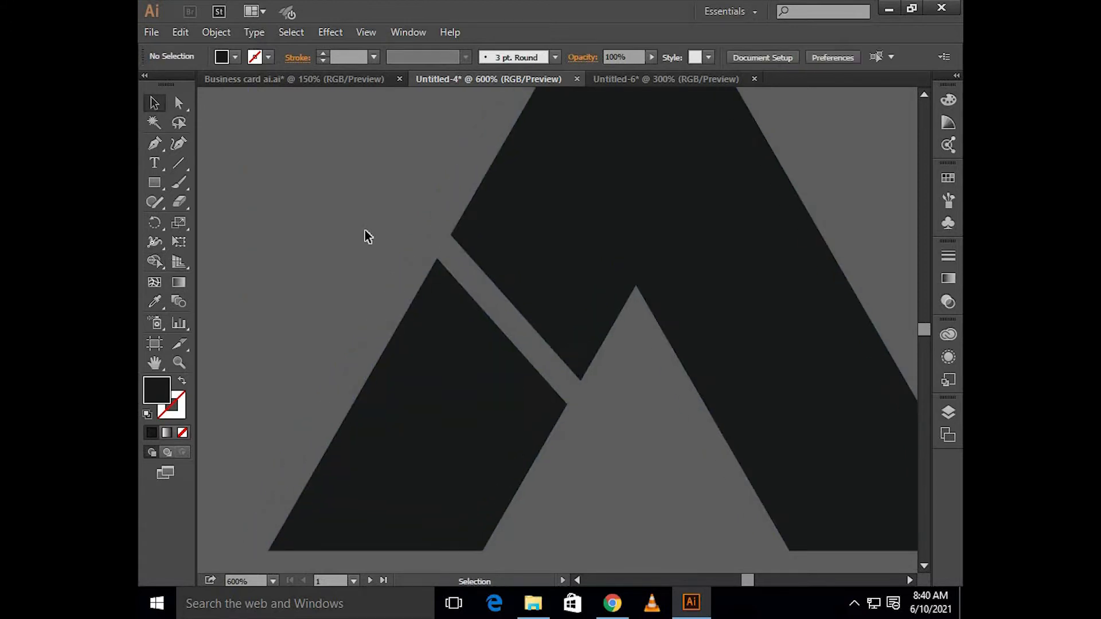
Draw a flat-based triangle over the tip of the cut-off left leg piece and delete the original piece beneath
key("p")
left_click(437, 259)
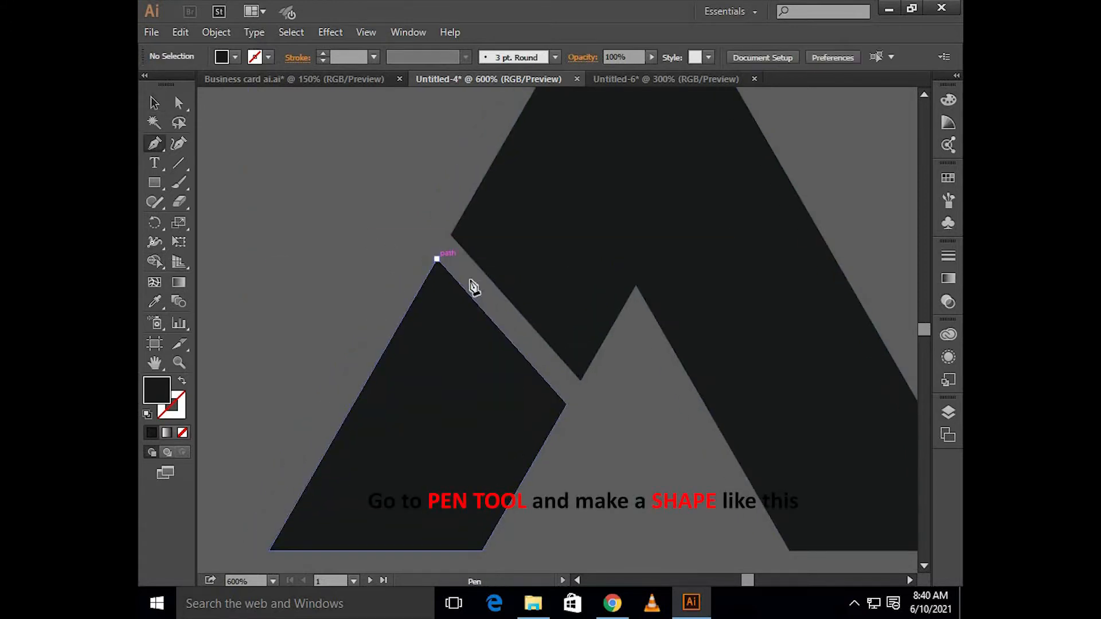
left_click(566, 404)
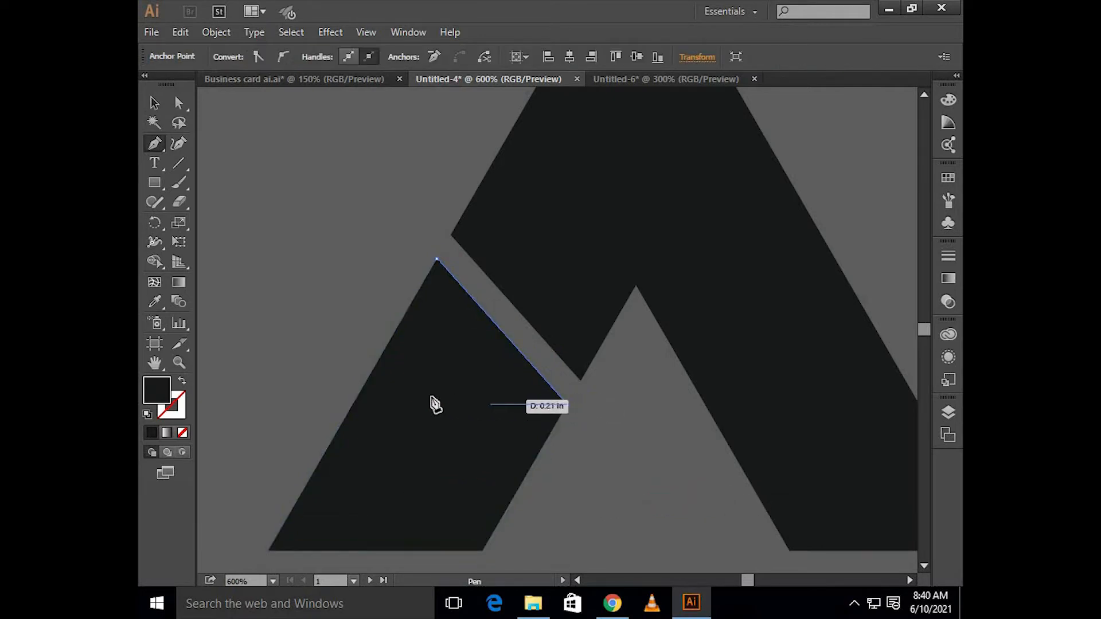
left_click(352, 404)
left_click(437, 259)
key("v")
left_click(424, 493)
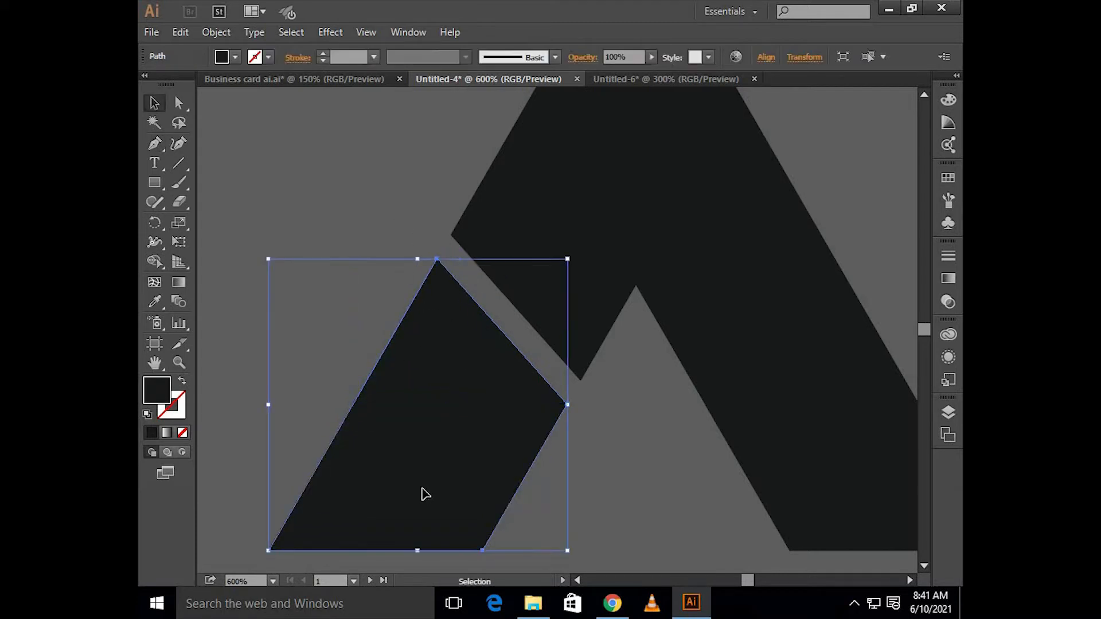
key("Delete")
Recolour both parts of the A-shaped logo with the brown sampled from the swatch square beside the cards
left_click_drag(552, 383, 560, 342)
scroll(552, 383, "down", 4)
scroll(545, 341, "down", 1)
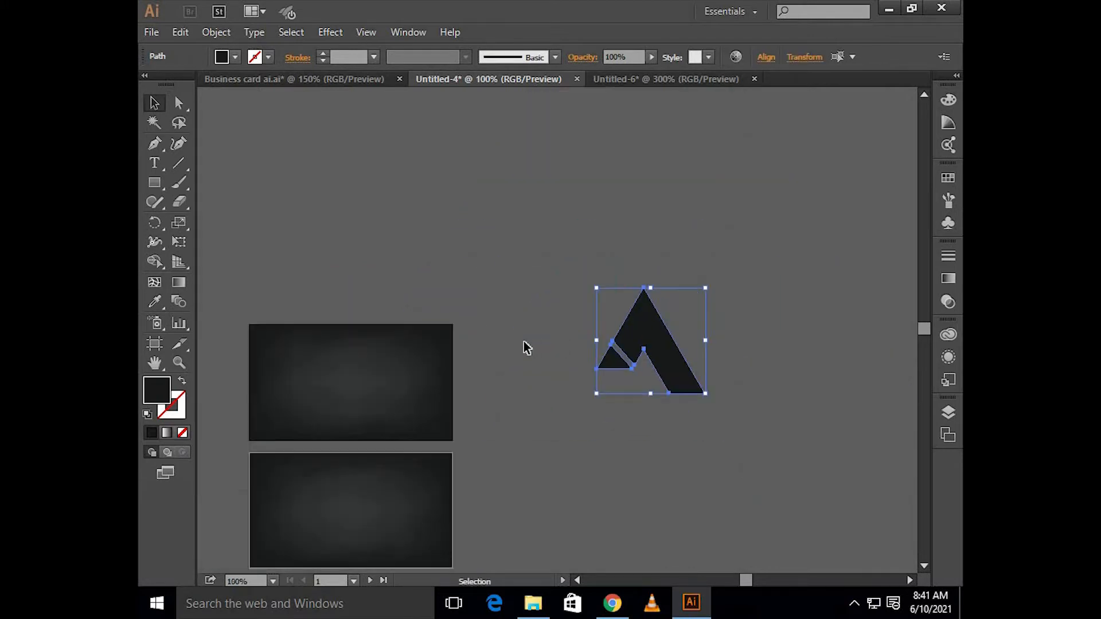
scroll(525, 341, "down", 1)
key("i")
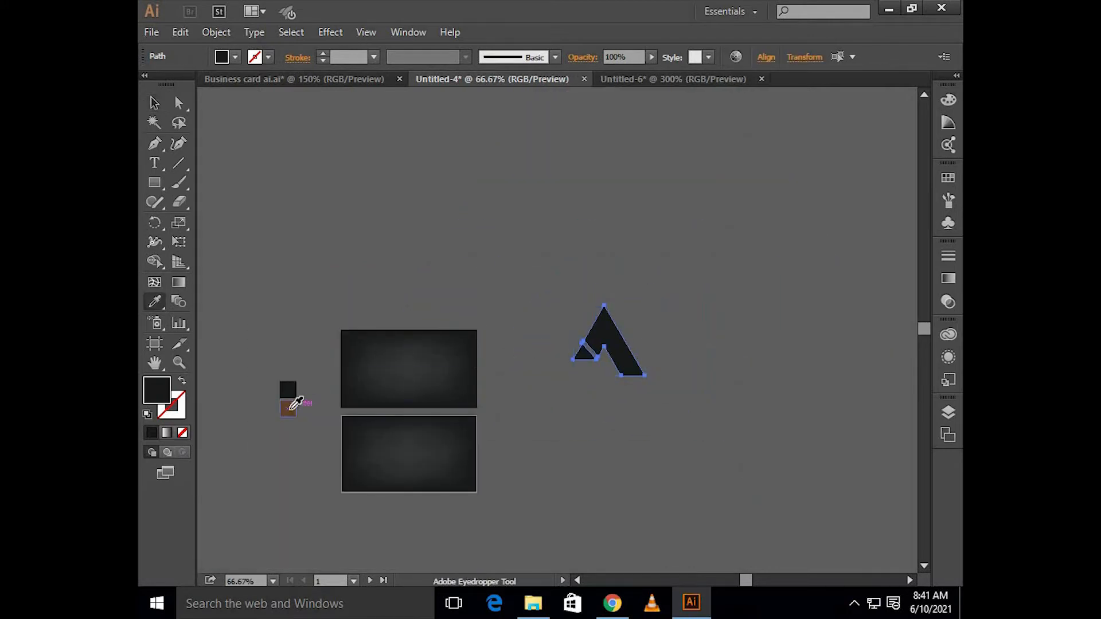
left_click(288, 407)
key("v")
scroll(677, 327, "up", 4)
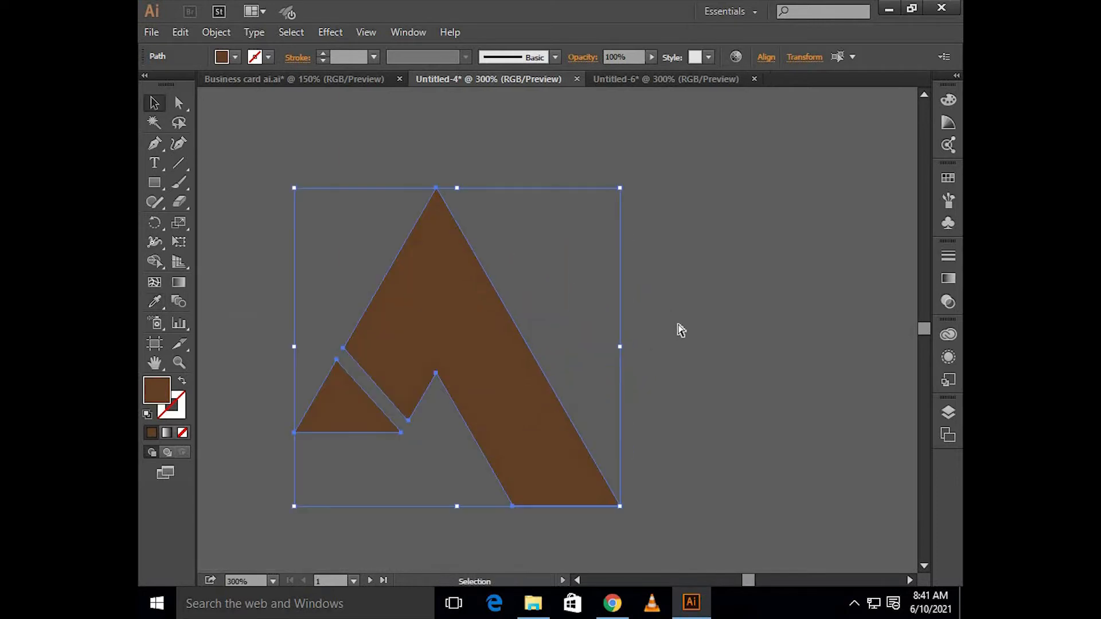
Swap the logo's fill and stroke so it has no fill and a 2 pt brown outline
scroll(679, 327, "left", 2)
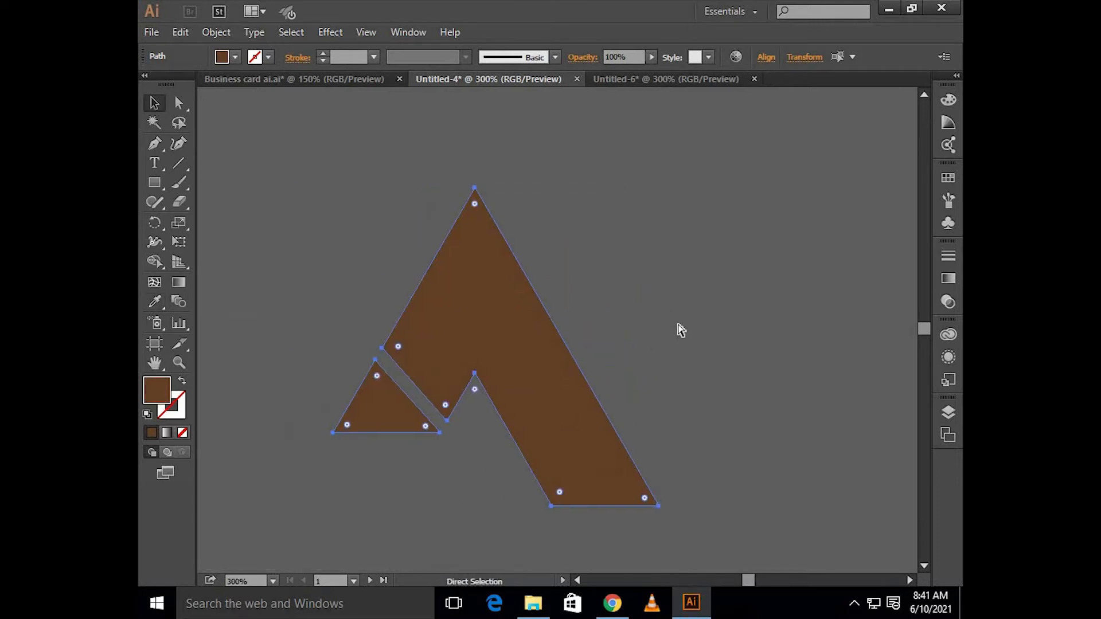
left_click(183, 381)
left_click(385, 169)
scroll(383, 167, "right", 1)
scroll(383, 167, "down", 2)
Duplicate the outlined logo in place and rotate the copy 180 degrees
key("ctrl+a")
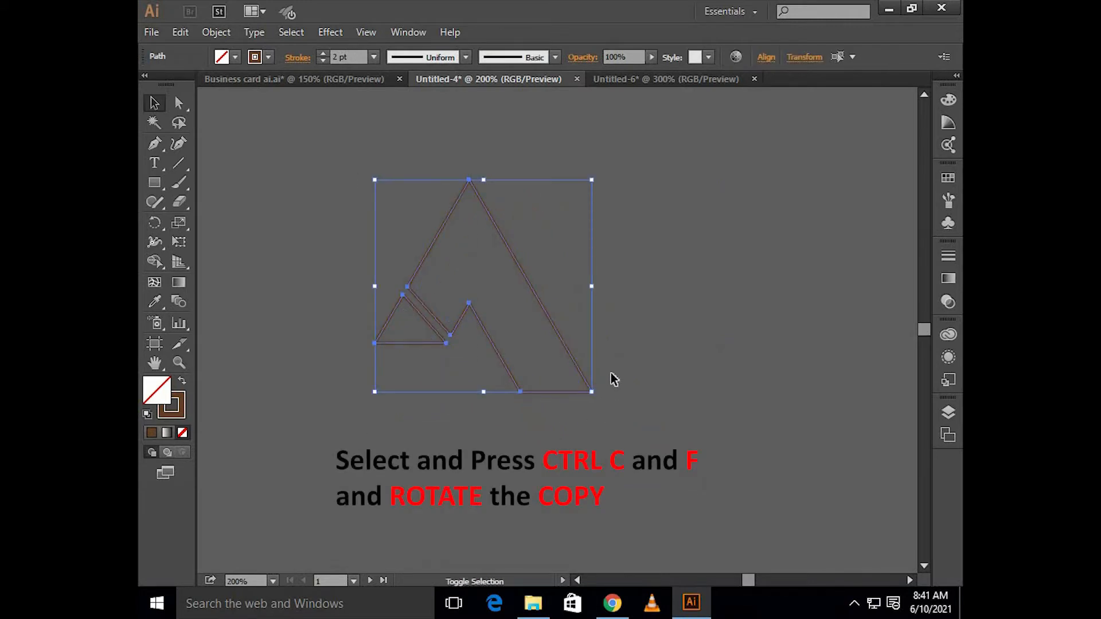
key("ctrl+c")
key("ctrl+f")
left_click_drag(602, 393, 383, 225)
Shift the rotated copy horizontally to the right until a narrow diagonal gap separates it from the original
key("shift+Right")
key("shift+Right")
key("shift+Right")
key("shift+Right")
key("shift+Right")
key("shift+Right")
key("shift+Right")
key("shift+Right")
key("shift+Right")
key("shift+Right")
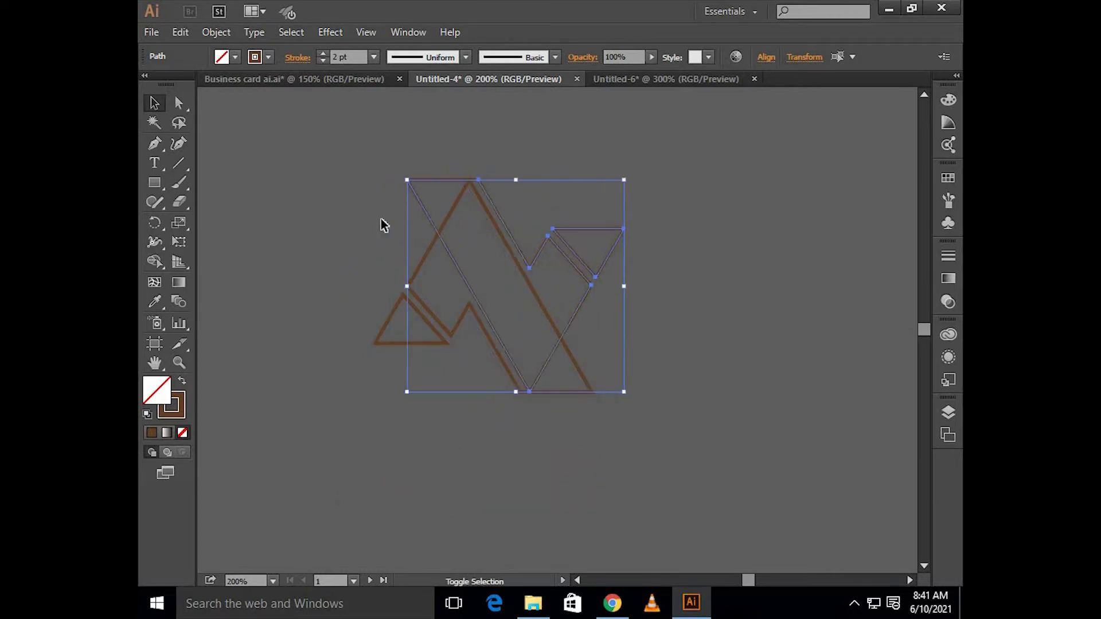
key("Left")
key("Left")
key("Left")
key("Left")
key("Left")
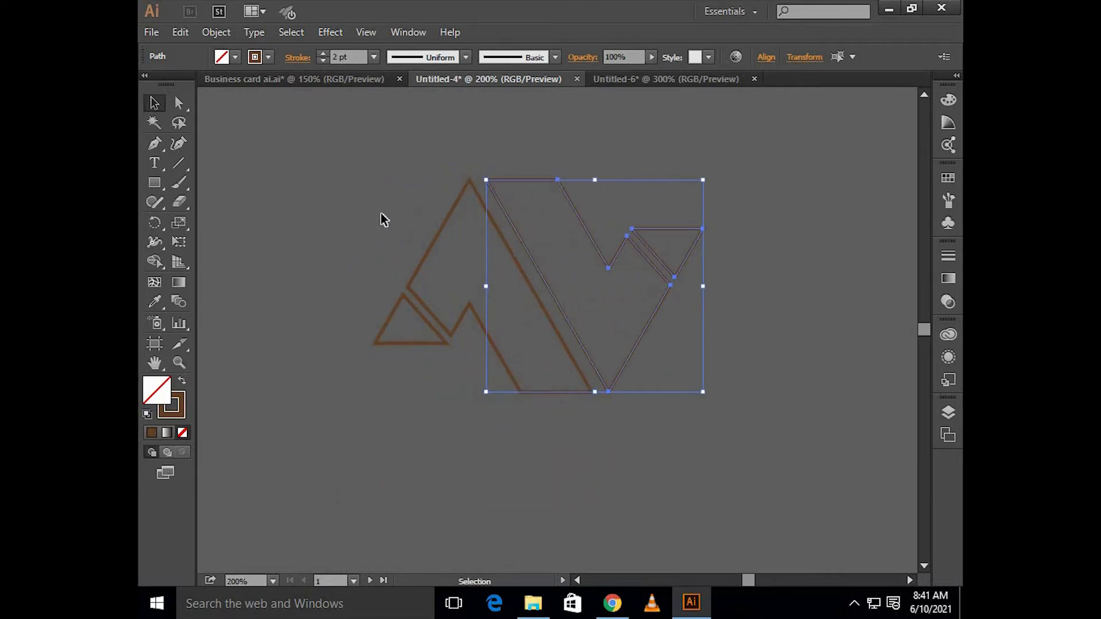
left_click(374, 176)
scroll(396, 188, "up", 2)
scroll(397, 187, "left", 1)
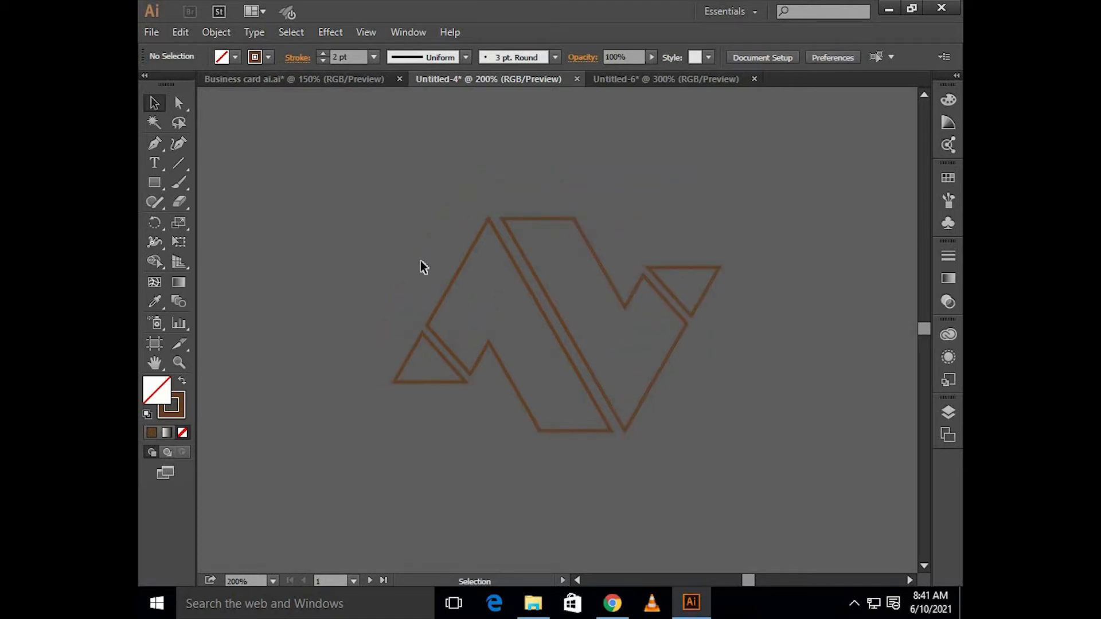
Group all the outlined logo shapes and move the group onto the upper card
key("ctrl+a")
key("a")
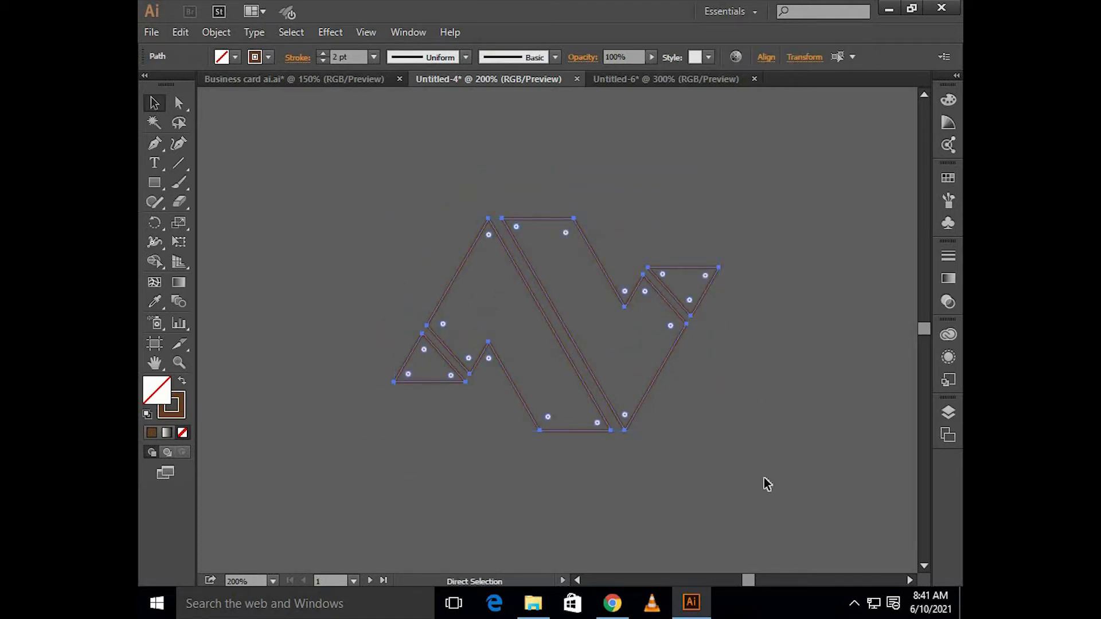
key("v")
key("ctrl+g")
scroll(715, 437, "down", 2)
scroll(749, 376, "left", 5)
scroll(740, 326, "down", 2)
left_click_drag(740, 325, 492, 388)
Scale the logo group down slightly within the upper card, giving it a 1.59 pt outline
scroll(505, 387, "up", 2)
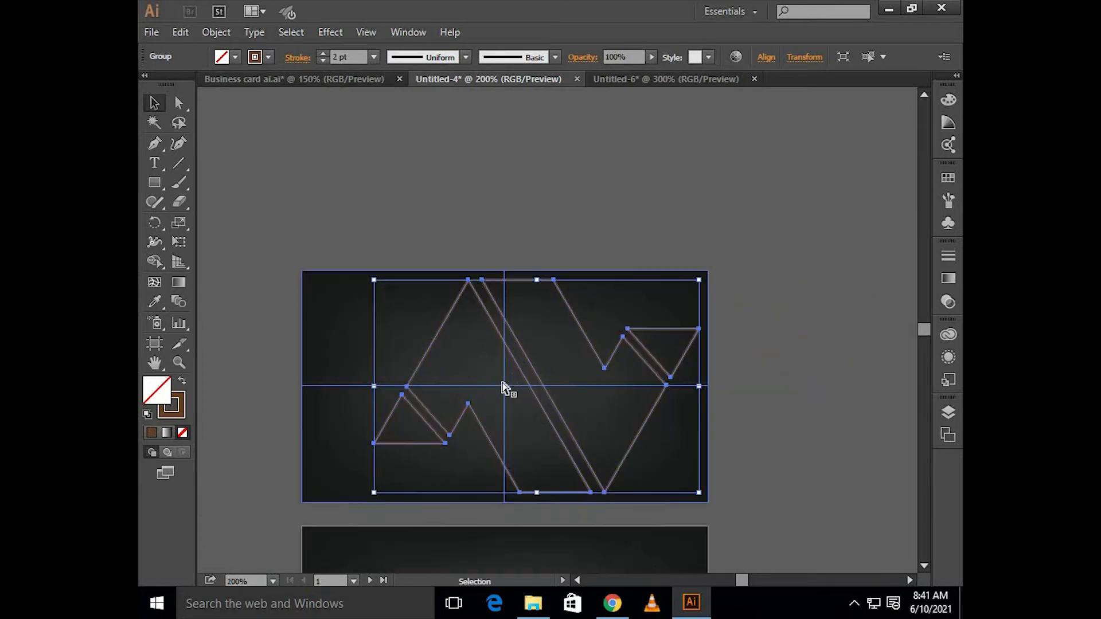
scroll(519, 390, "left", 1)
scroll(535, 394, "up", 1)
mouse_move(807, 232)
left_mouse_down()
mouse_move(614, 314)
mouse_move(588, 314)
left_mouse_up()
left_click(591, 232)
key("ctrl+semicolon")
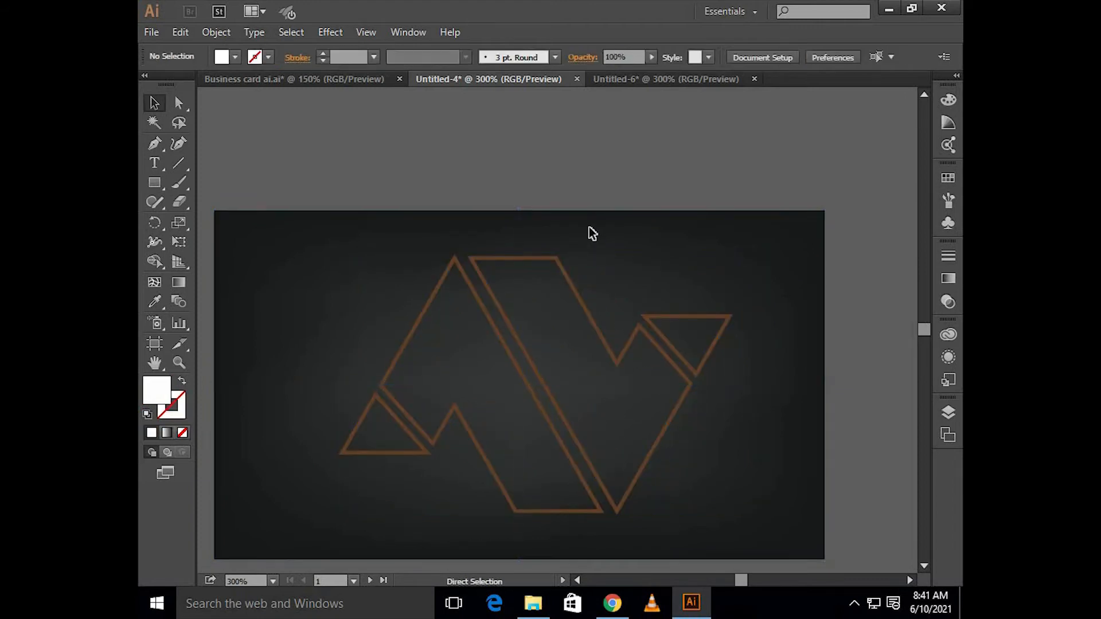
Align the outlined logo group to the horizontal and vertical centre of the upper card
left_click(597, 336)
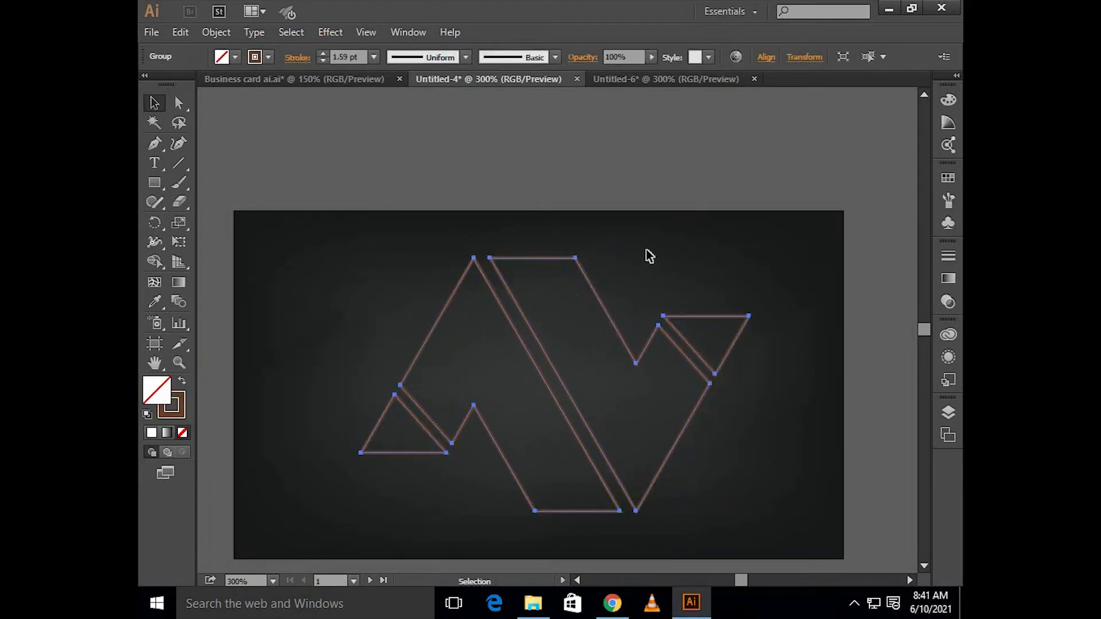
left_click(766, 56)
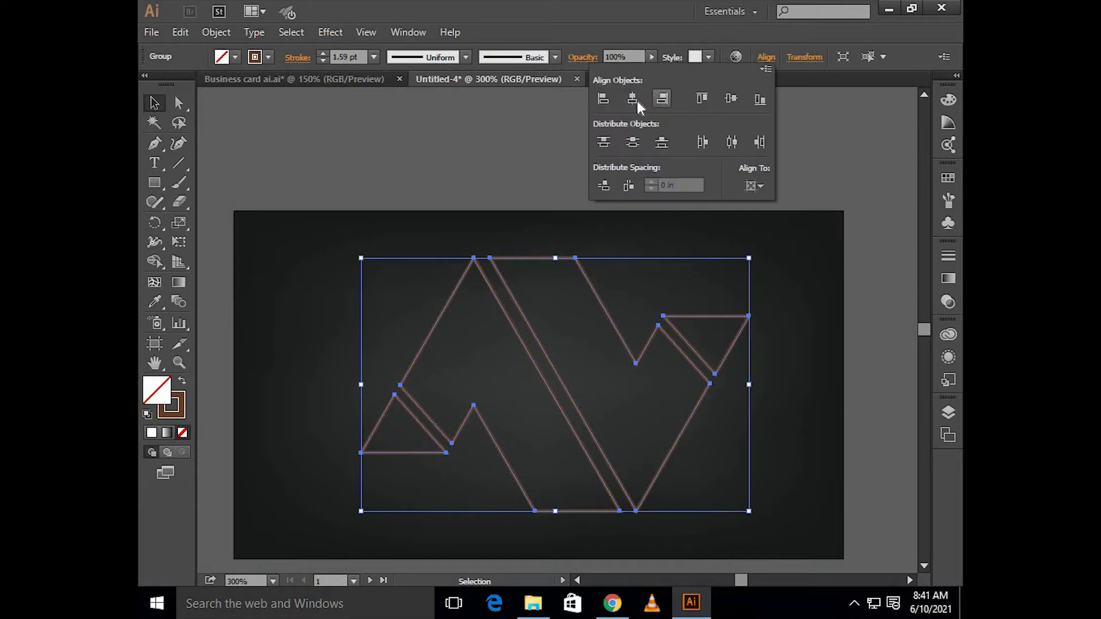
left_click(635, 100)
left_click(731, 98)
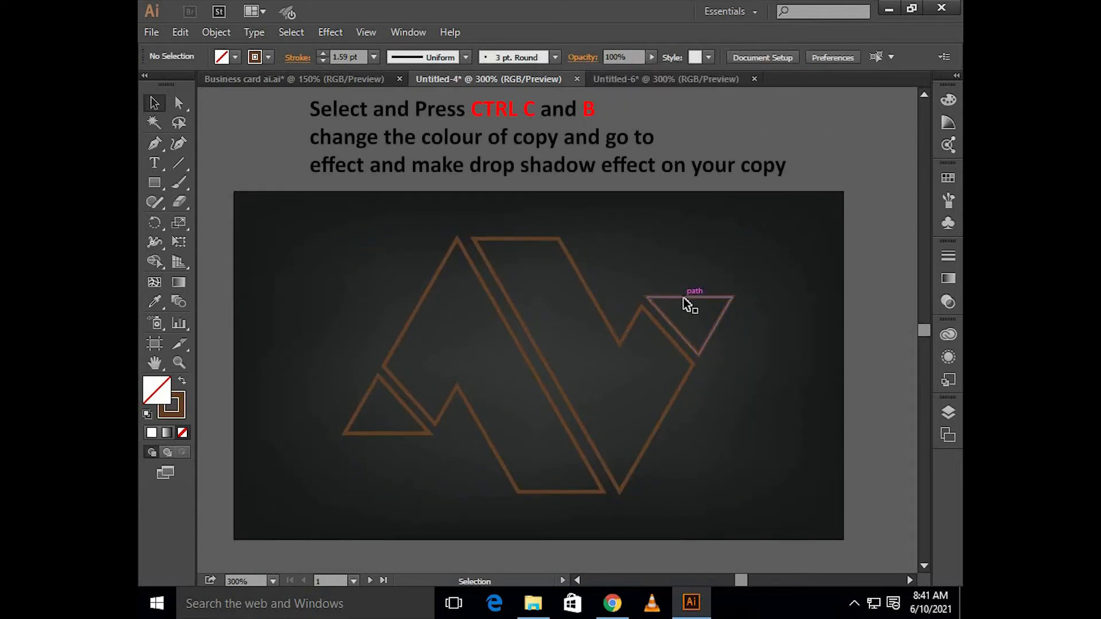
Copy the logo group, paste the copy directly behind the original, and give the copy a black outline
left_click(682, 301)
key("ctrl+c")
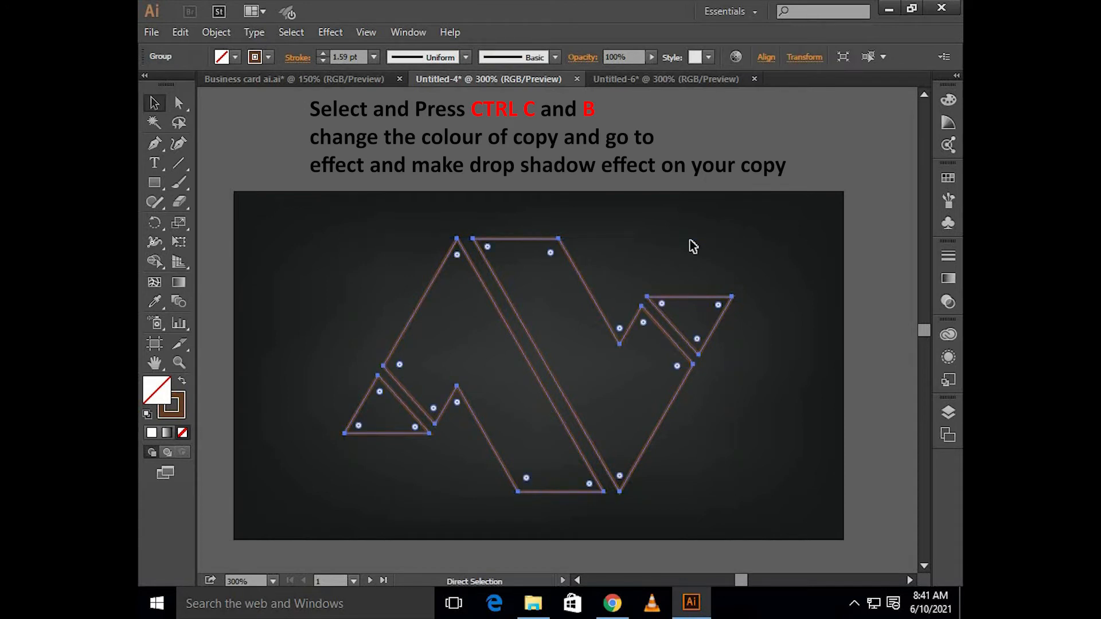
key("ctrl+b")
left_click(256, 60)
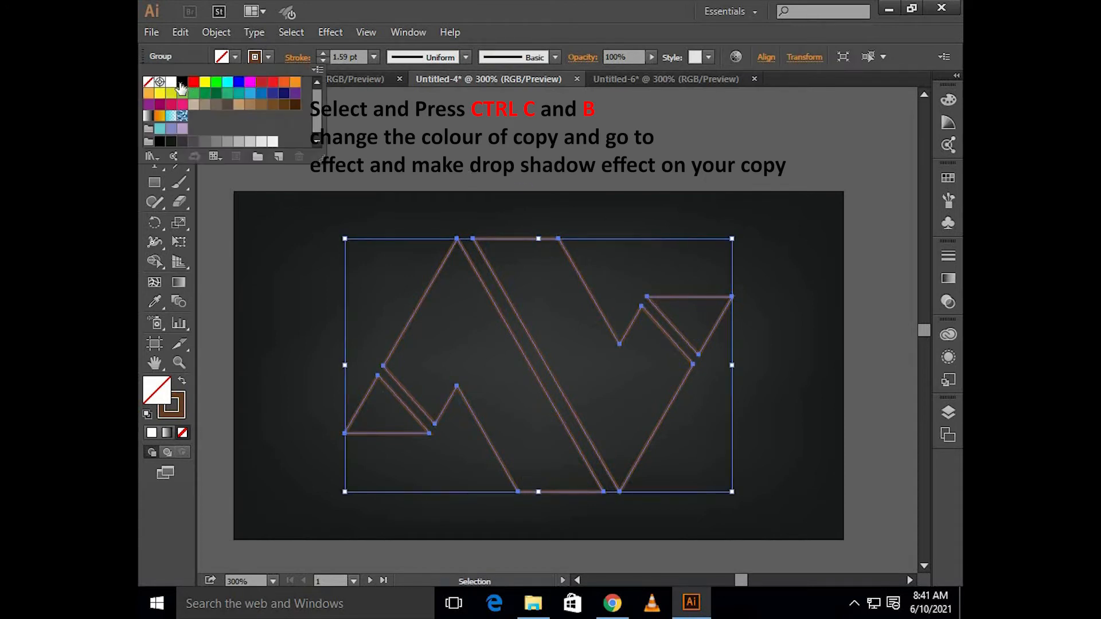
left_click(182, 82)
left_click(456, 111)
Apply a Gaussian Blur with a radius of 3 to the black logo copy, forming a soft shadow behind the logo
left_click(340, 36)
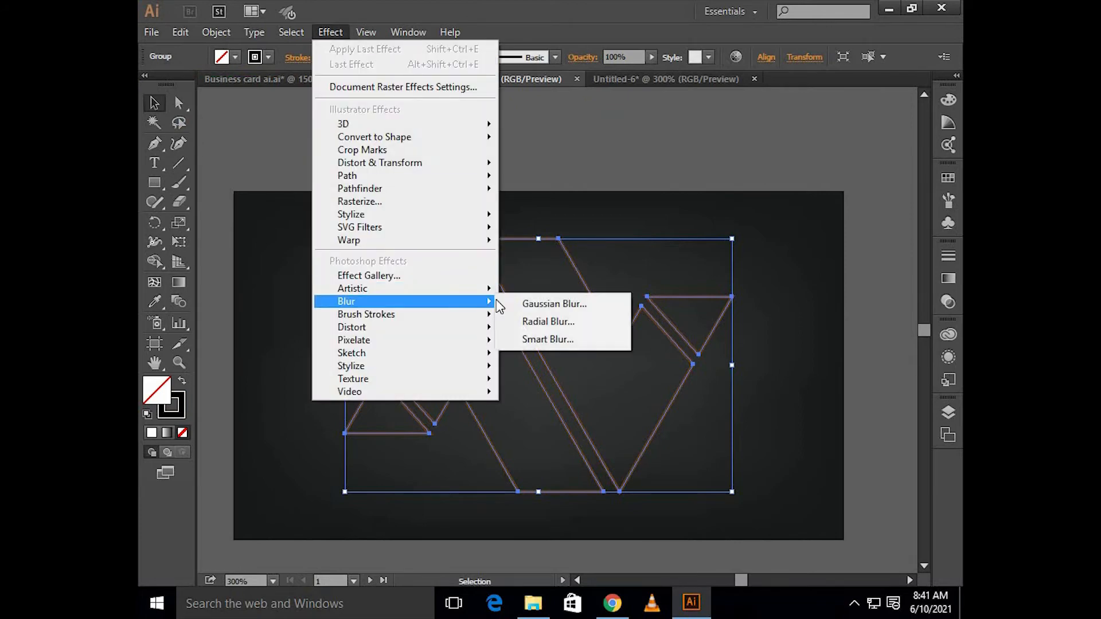
left_click(512, 304)
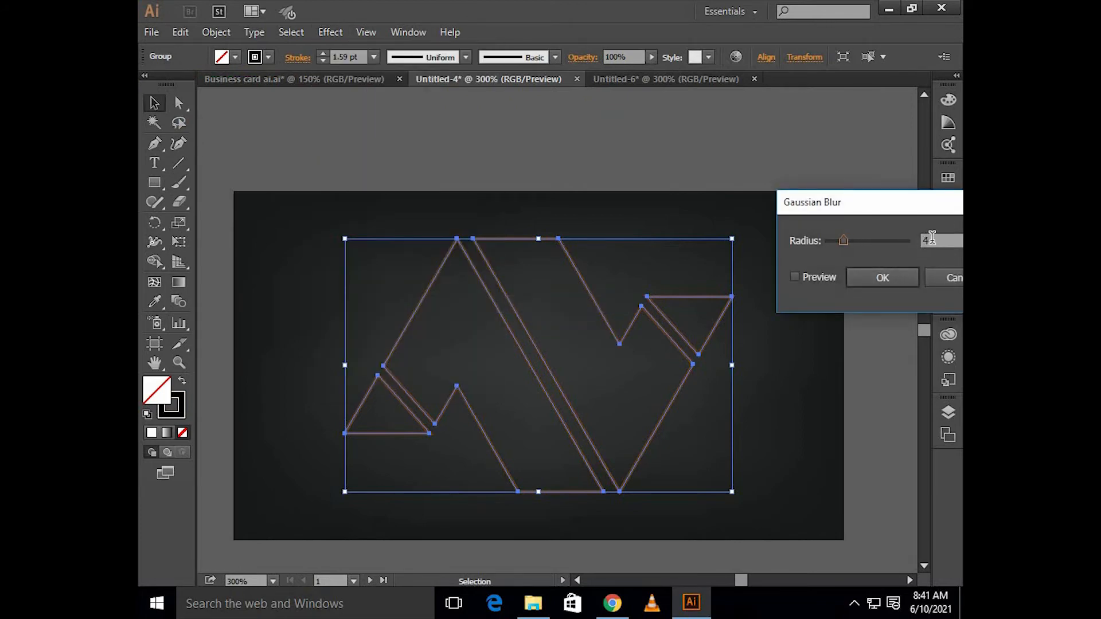
left_click(821, 277)
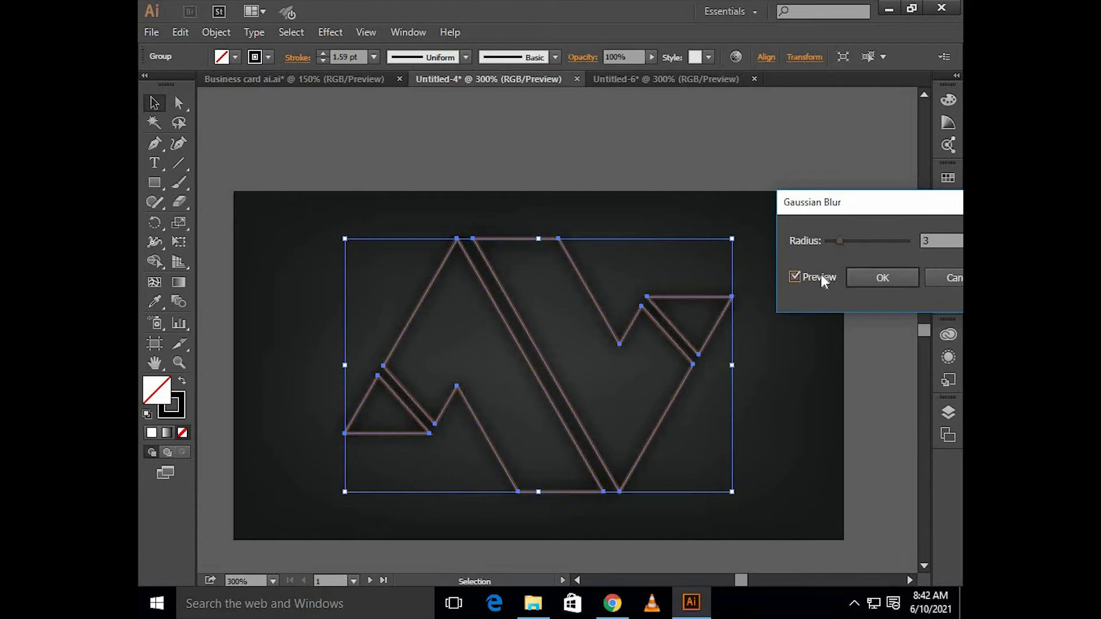
left_click(898, 280)
left_click(858, 322)
key("ctrl+minus")
key("ctrl+minus")
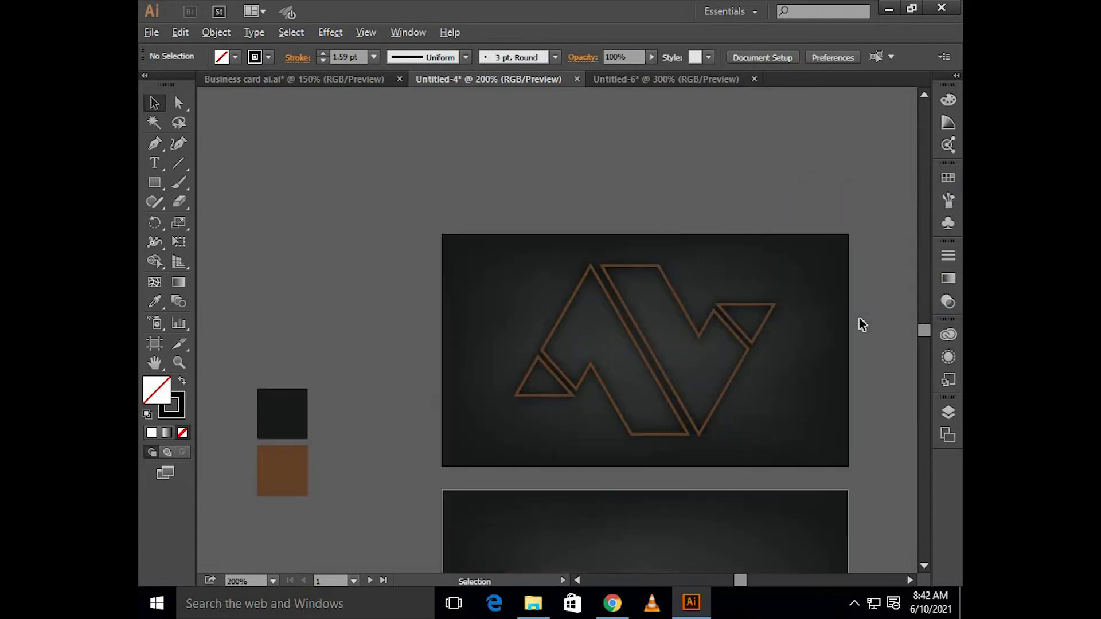
scroll(850, 322, "right", 5)
scroll(851, 321, "down", 5)
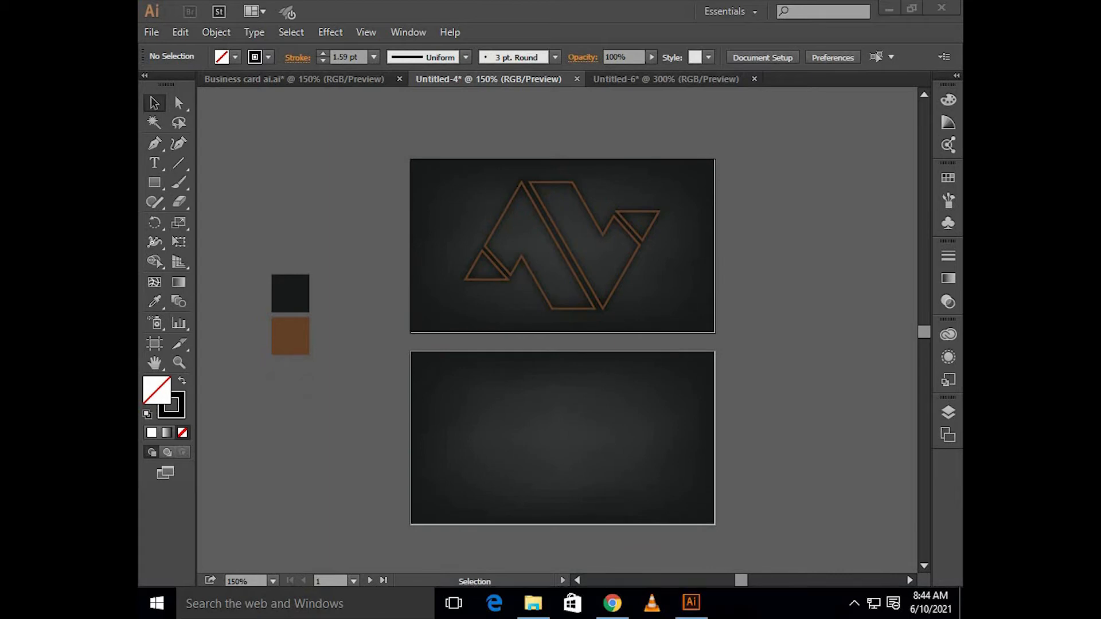
Draw a straight vertical line with the Pen tool in the empty area to the right of the cards
left_click(759, 305)
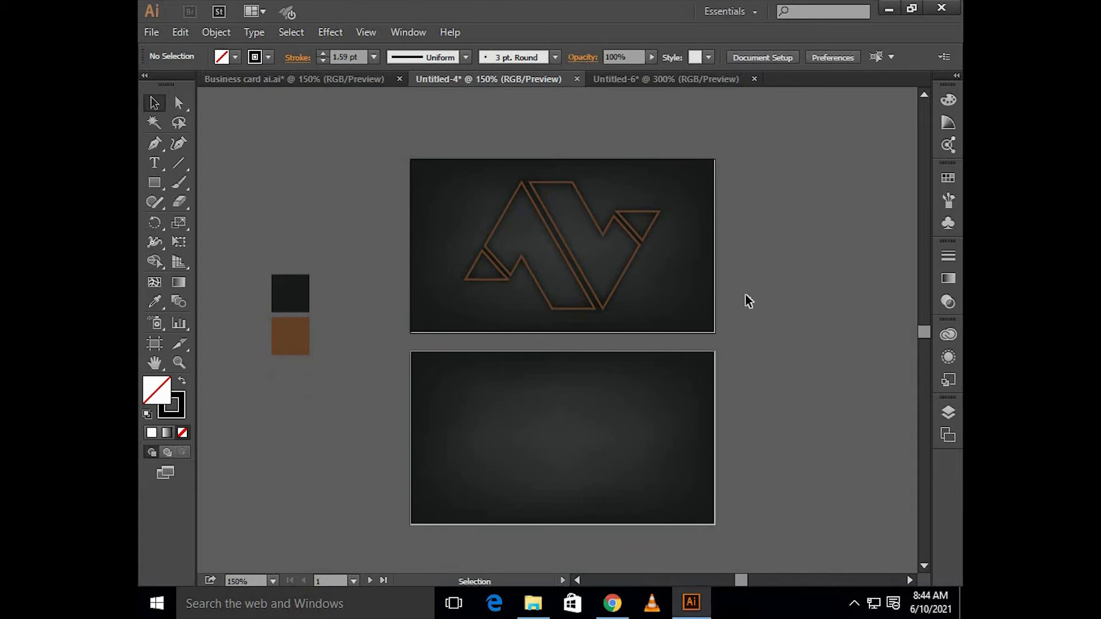
left_click_drag(691, 323, 620, 358)
left_click(154, 143)
left_click_drag(698, 243, 387, 268)
left_click(593, 154)
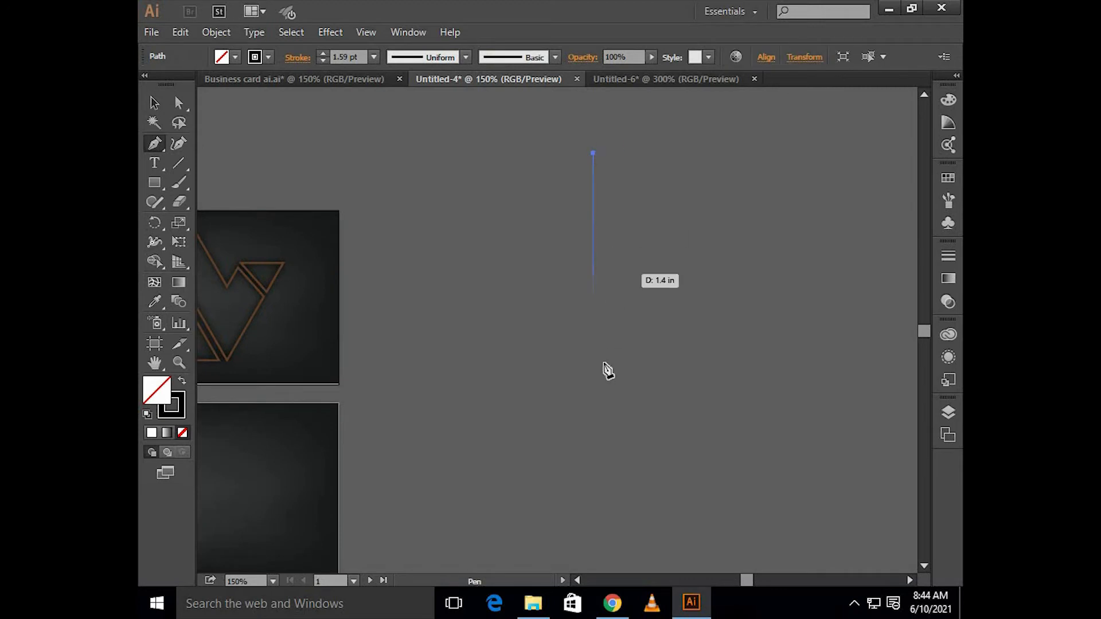
left_click(593, 417)
key("v")
left_click(491, 368)
Give the vertical line a 2 pt outline in the brown sampled from the colour swatch, with no fill
scroll(658, 359, "left", 6)
key("i")
left_click(281, 390)
key("v")
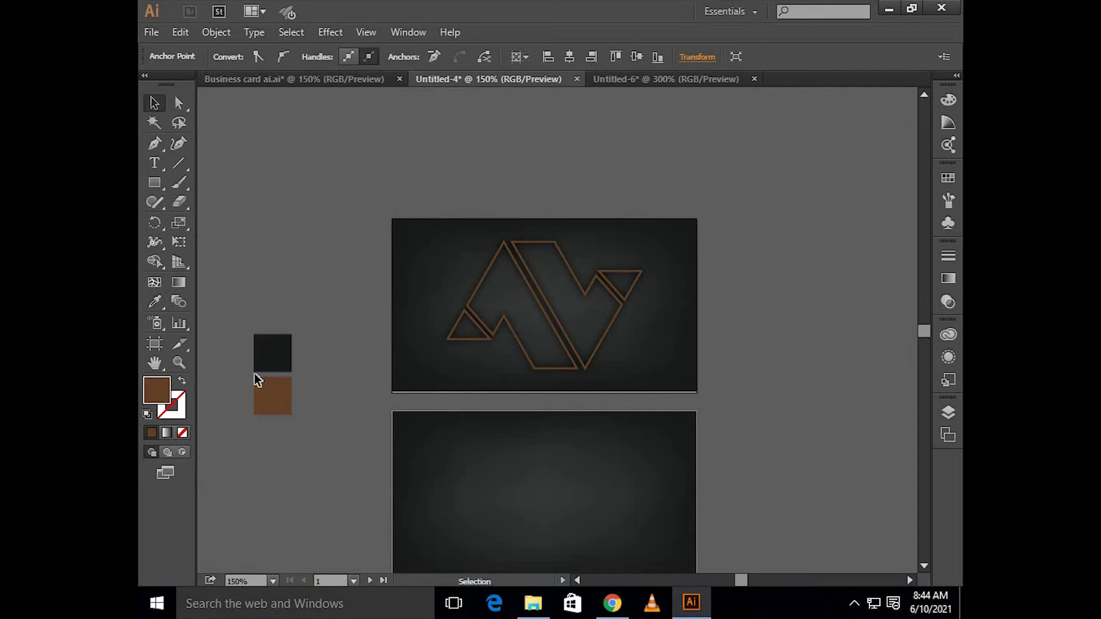
key("shift+x")
key("ctrl+a")
scroll(528, 346, "right", 7)
scroll(494, 294, "up", 1)
scroll(501, 253, "up", 2)
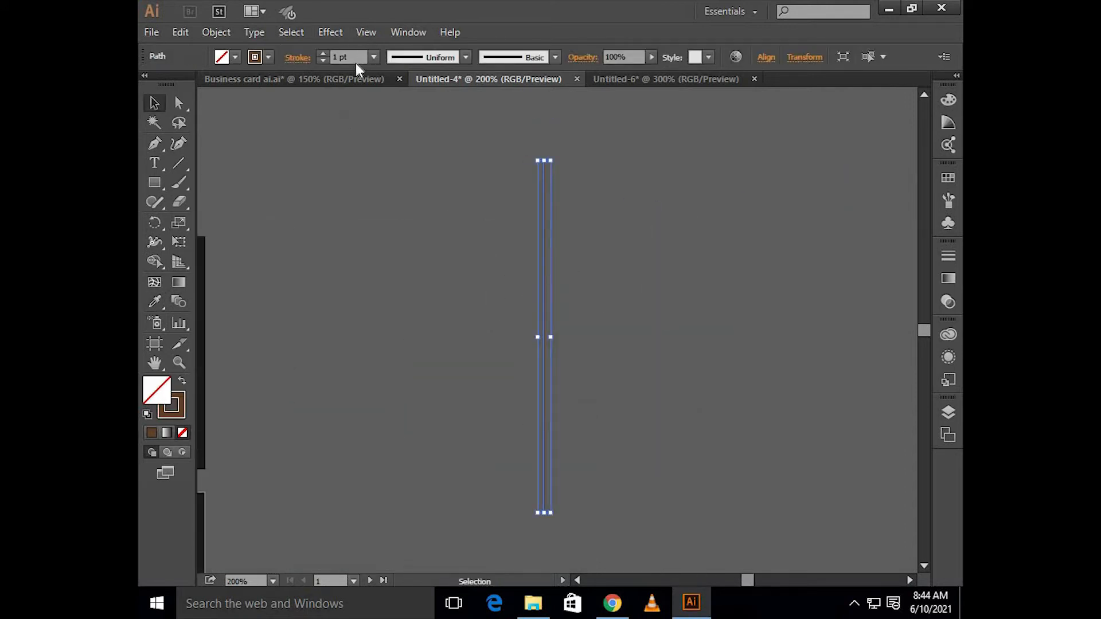
left_click(560, 320)
left_click(549, 391)
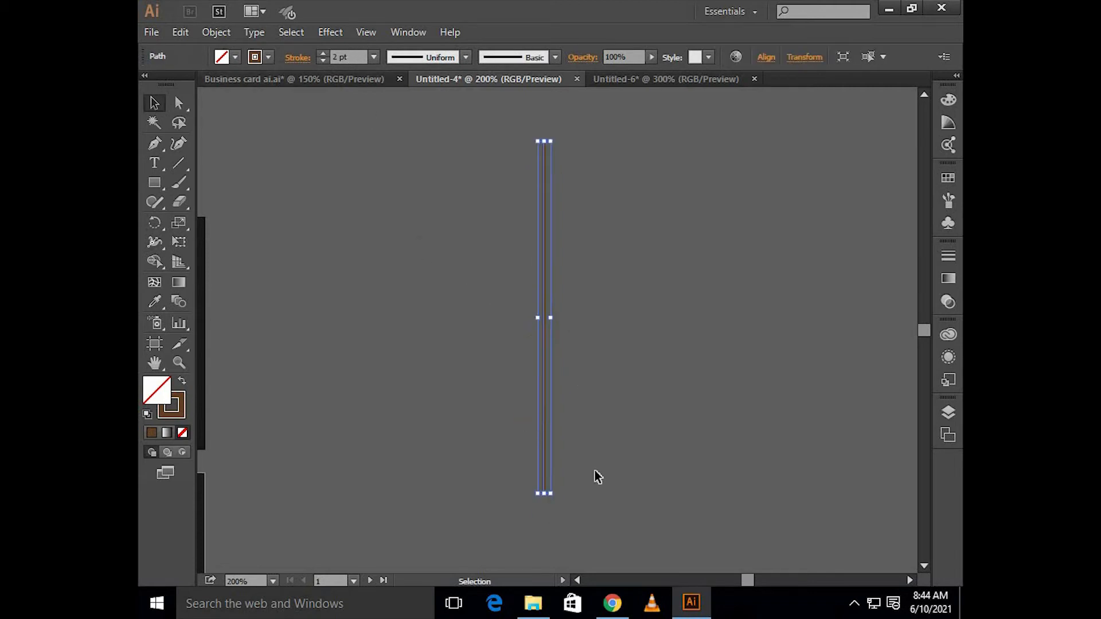
Rotate the brown line to a 45-degree diagonal and set its outline weight to 1 pt
scroll(574, 467, "down", 3)
left_click_drag(558, 460, 536, 312)
scroll(533, 304, "up", 2)
scroll(532, 302, "up", 3)
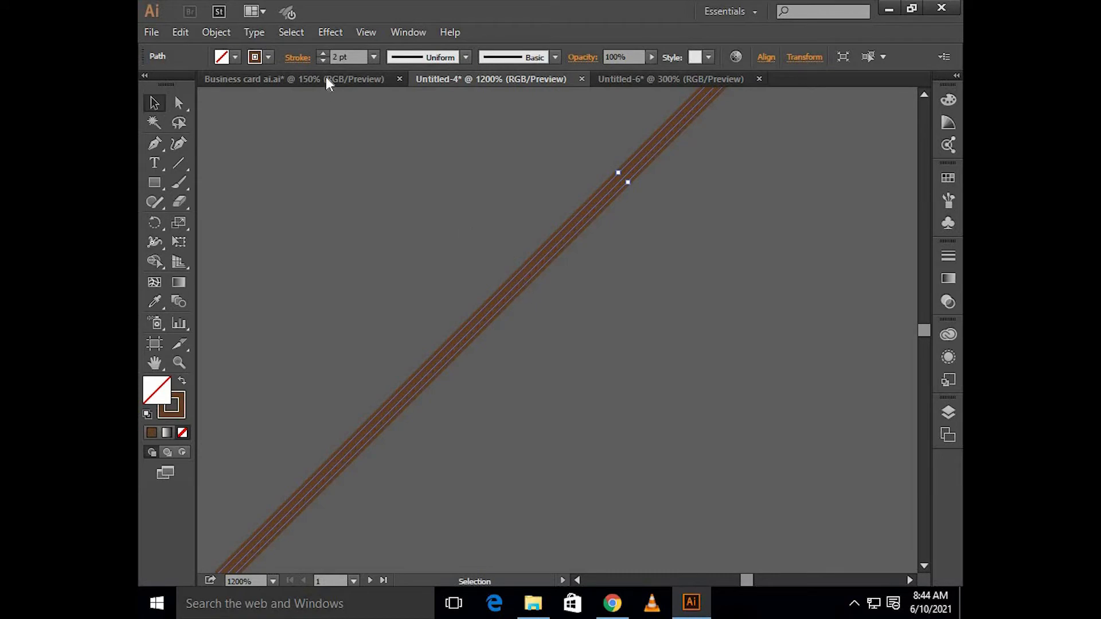
scroll(360, 54, "down", 1)
left_click(564, 299)
scroll(550, 275, "up", 1)
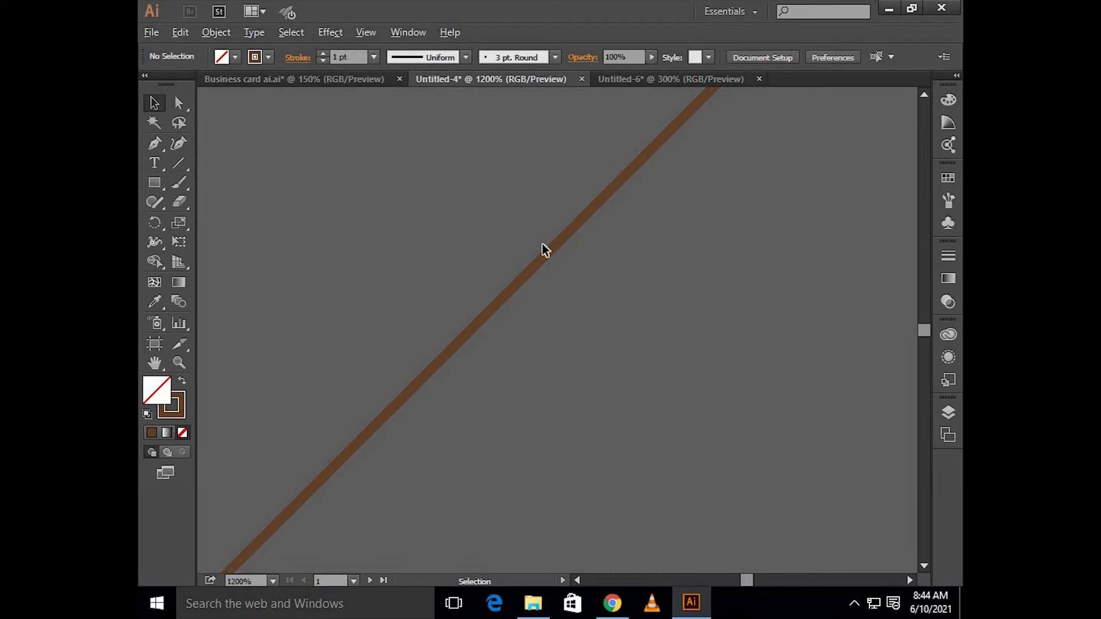
Expand the appearance of the diagonal line and then expand its stroke into a filled brown shape
left_click(548, 263)
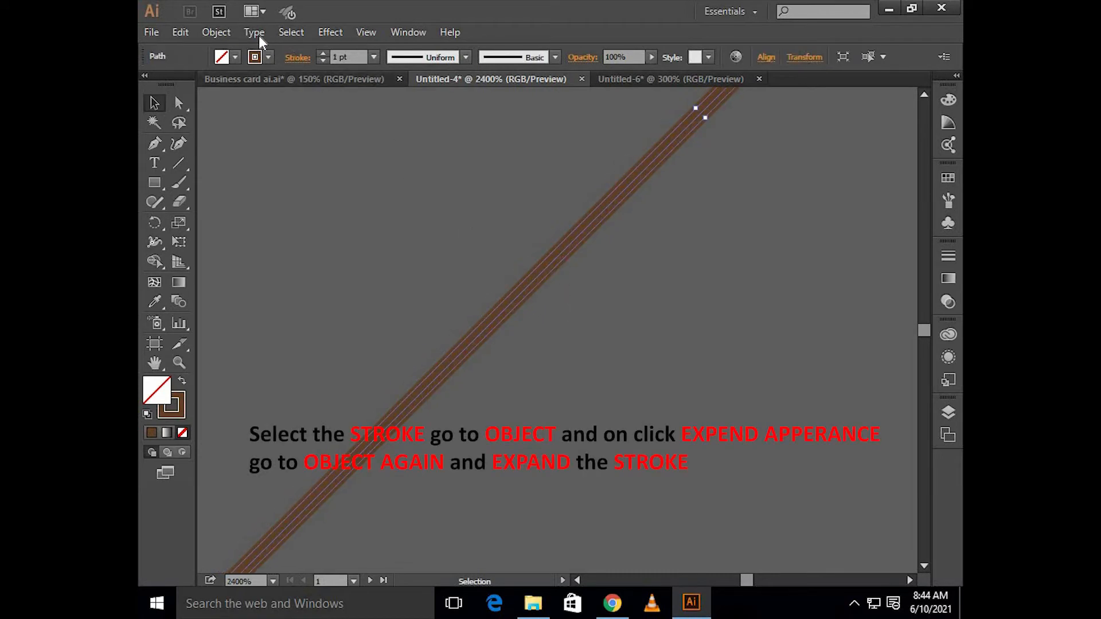
left_click(219, 33)
left_click(339, 212)
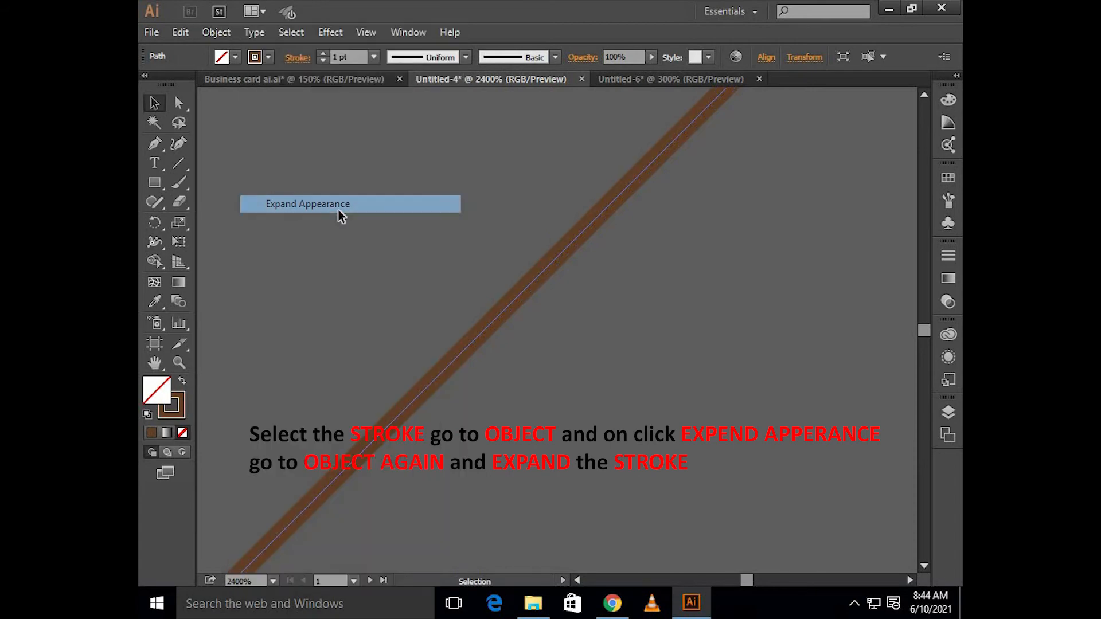
left_click(217, 32)
left_click(308, 180)
left_click(532, 386)
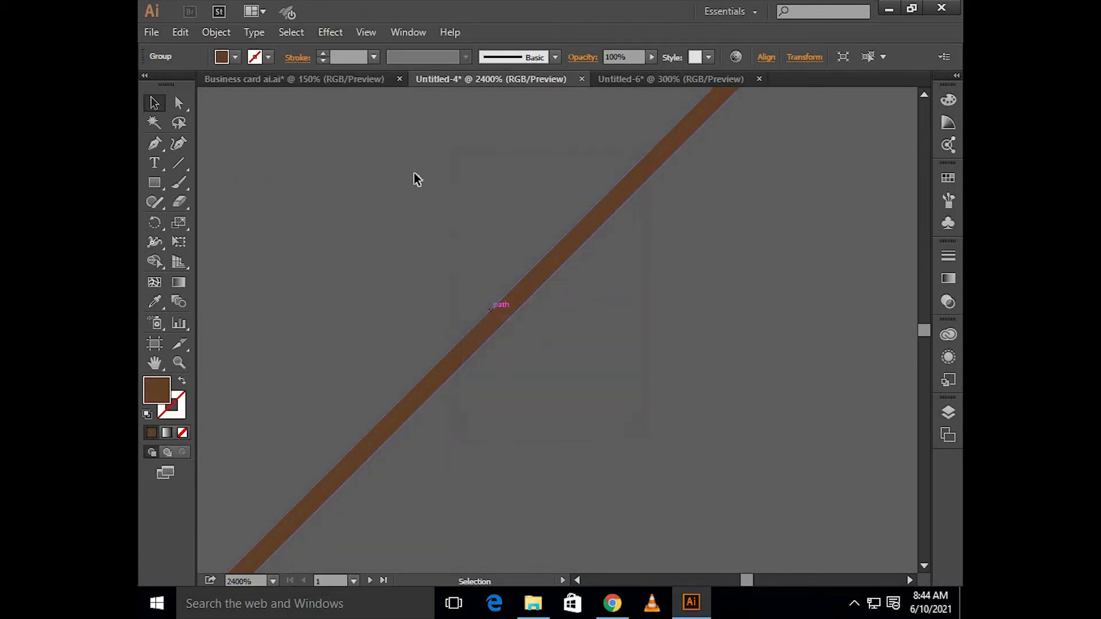
left_click(415, 172)
Duplicate the expanded diagonal line slightly down and to the right, leaving a narrow gap between the two
left_click(542, 288)
left_click(525, 263)
left_click(539, 284)
left_click_drag(540, 290, 570, 316)
scroll(570, 316, "down", 6)
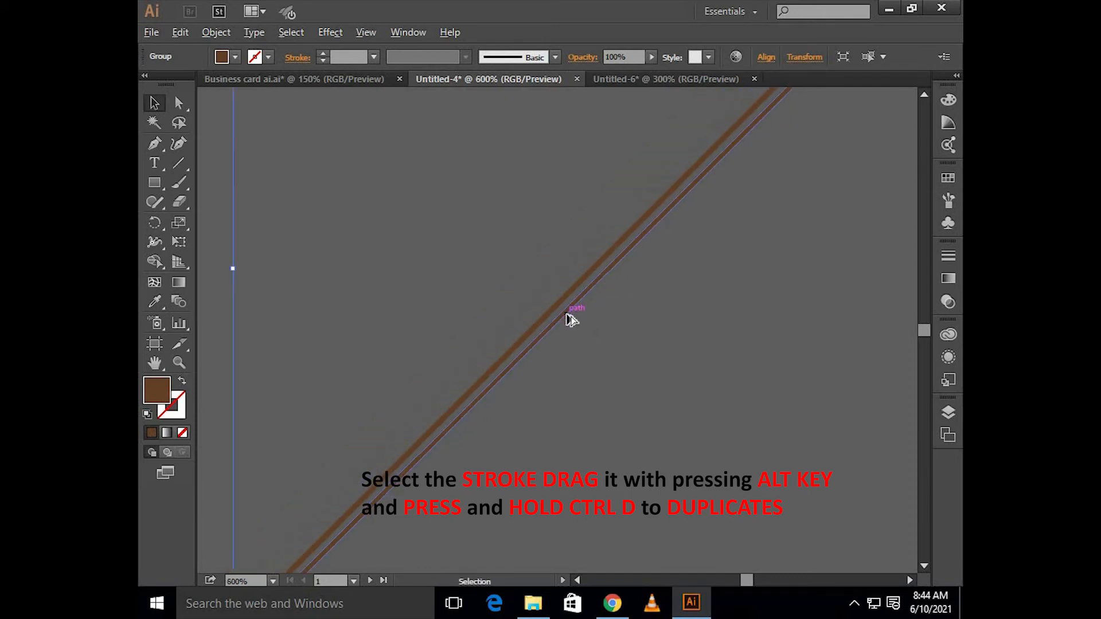
Repeat the offset duplication many times until the diagonal stripes form a wide, tilted rectangle
key("ctrl")
key("ctrl+d")
key("ctrl+d")
key("ctrl+d")
key("ctrl+d")
key("ctrl+d")
key("ctrl+d")
key("ctrl+d")
key("ctrl+d")
key("ctrl+d")
key("ctrl+d")
key("ctrl+d")
key("ctrl+d")
key("ctrl+d")
key("ctrl+d")
key("ctrl+d")
key("ctrl+d")
key("ctrl+d")
key("ctrl+d")
key("ctrl+d")
key("ctrl+d")
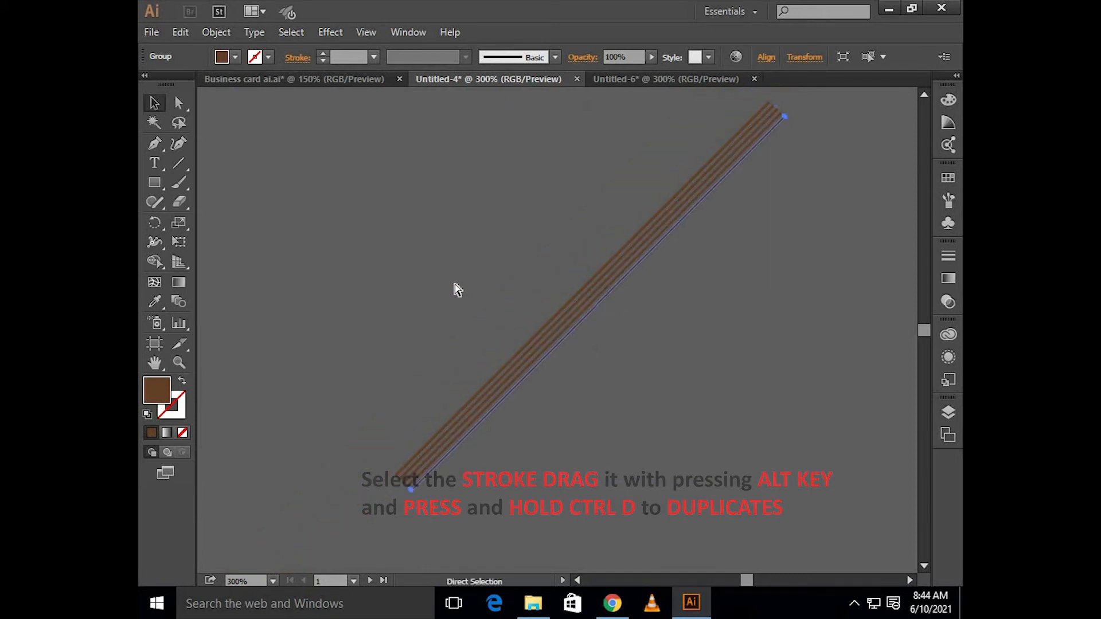
key("ctrl+d")
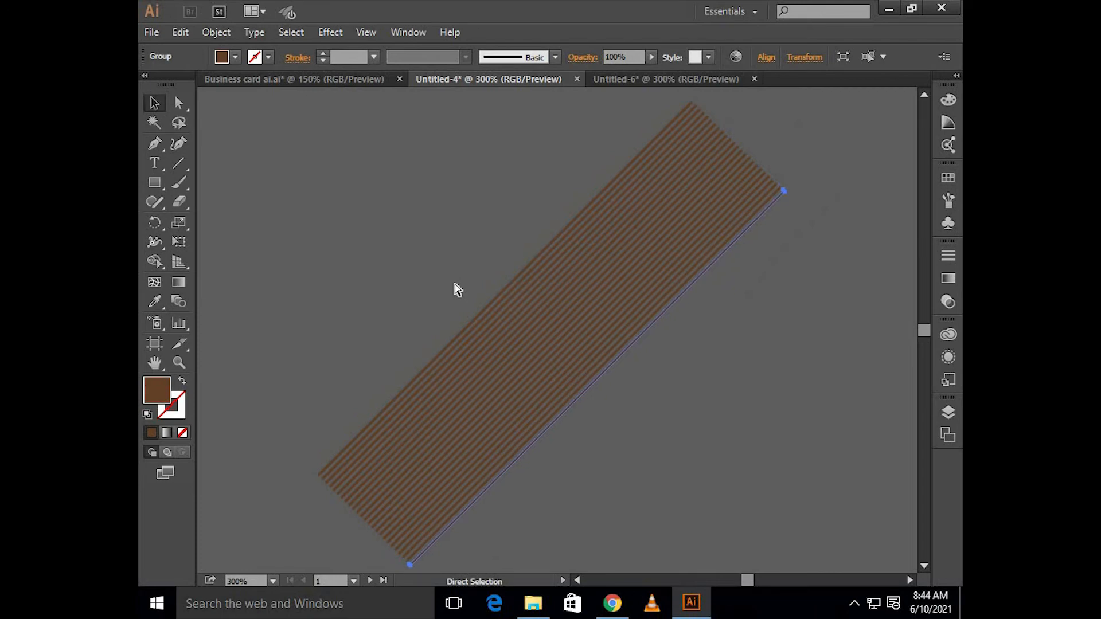
key("Right")
key("Down")
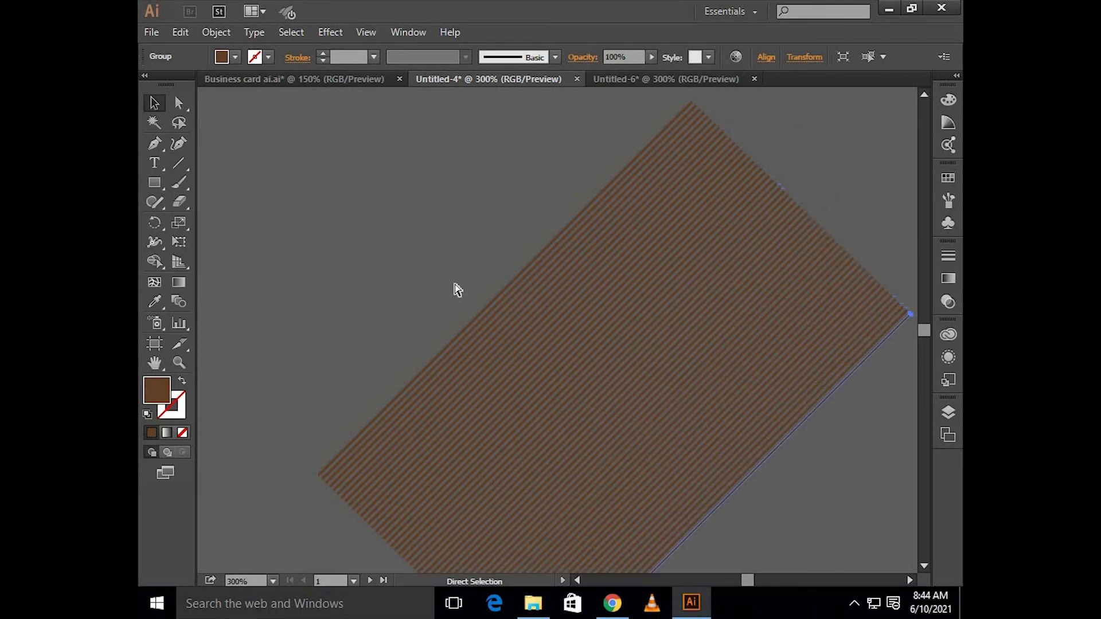
key("Right")
key("Down")
key("Right")
key("Down")
key("Right")
key("Down")
left_click(452, 279)
key("ctrl+1")
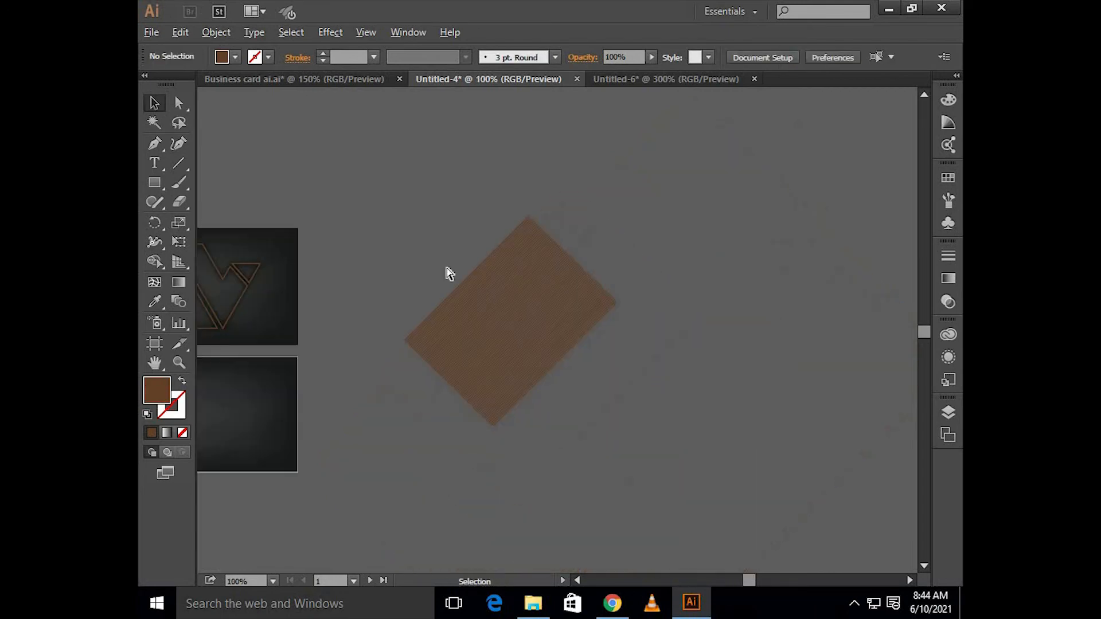
Add more repeated stripes along the lower edge until the pattern becomes a nearly square diamond
scroll(614, 388, "up", 3)
left_click(615, 385)
scroll(614, 390, "down", 1)
key("ctrl+d")
key("ctrl+d")
key("ctrl+d")
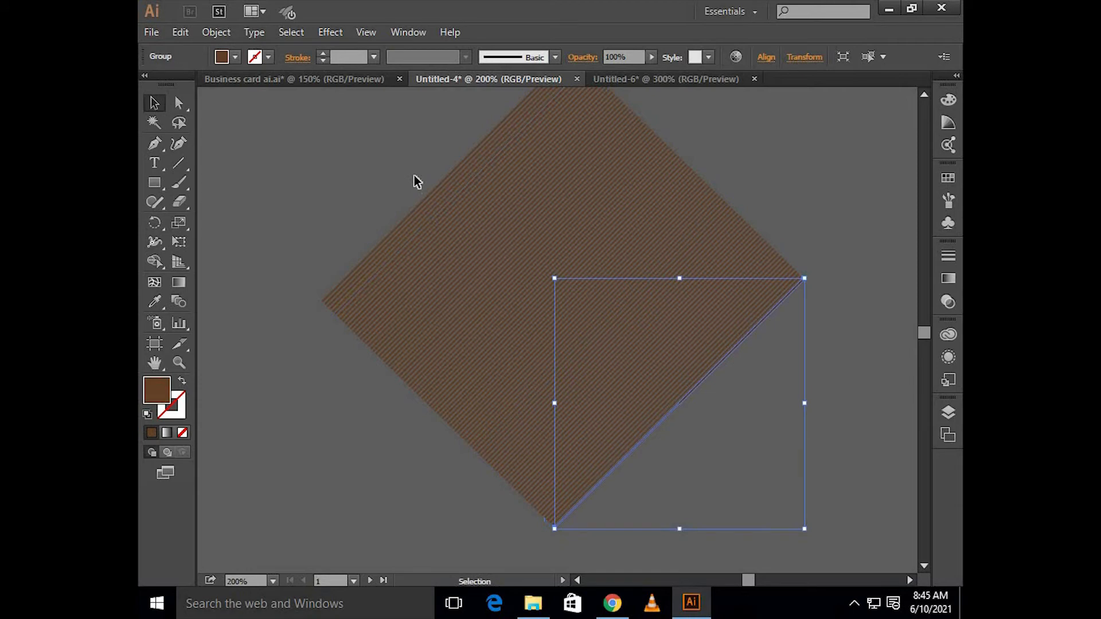
left_click(418, 180)
Select all the diagonal stripes and group them into one pattern
scroll(418, 180, "down", 1)
key("ctrl+a")
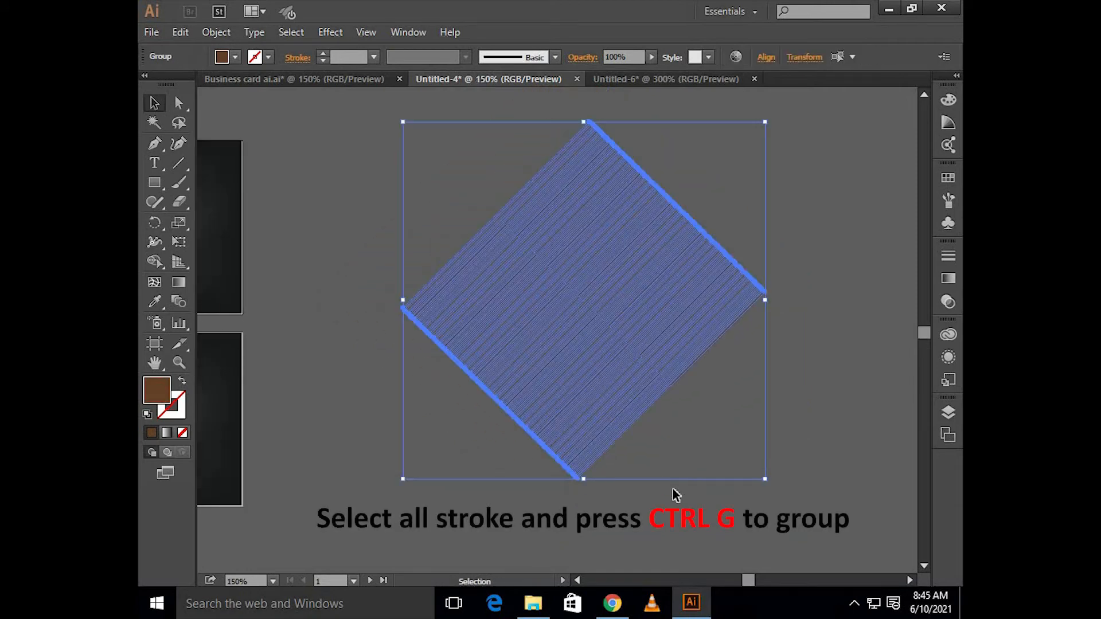
key("ctrl+c")
key("ctrl+f")
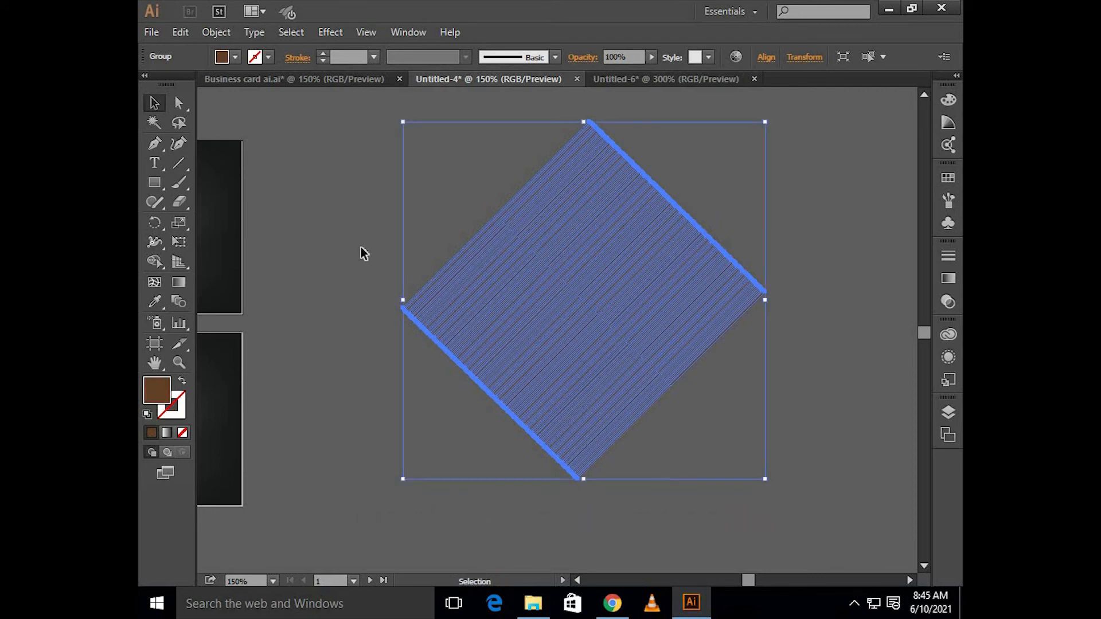
left_click(356, 251)
Ungroup the brown outlined logo on the upper card into separate paths
scroll(381, 241, "left", 8)
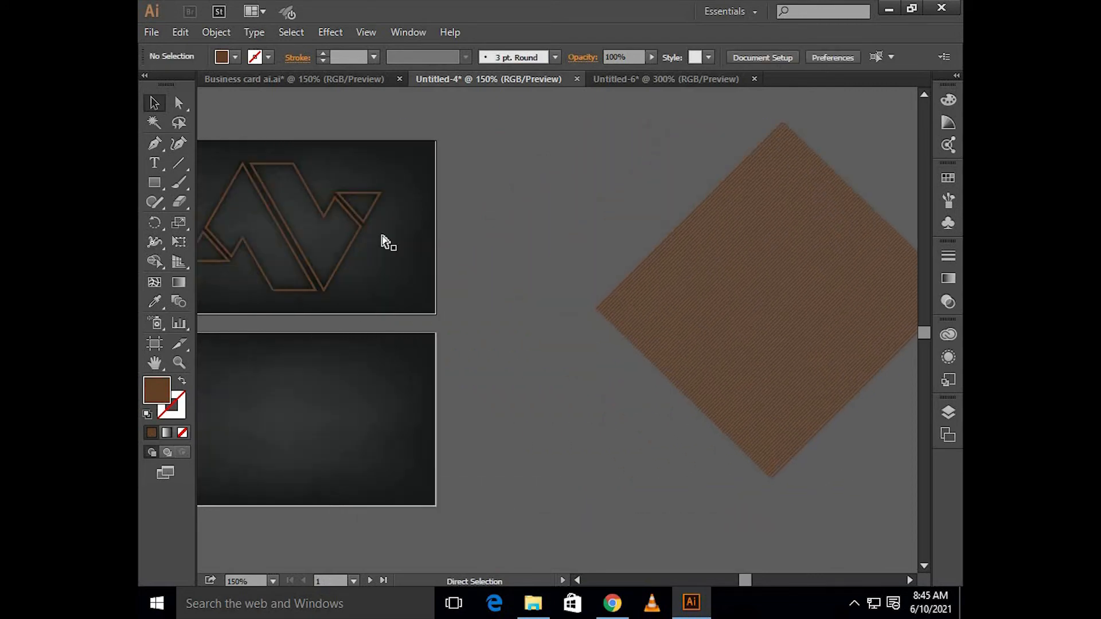
scroll(363, 217, "up", 3)
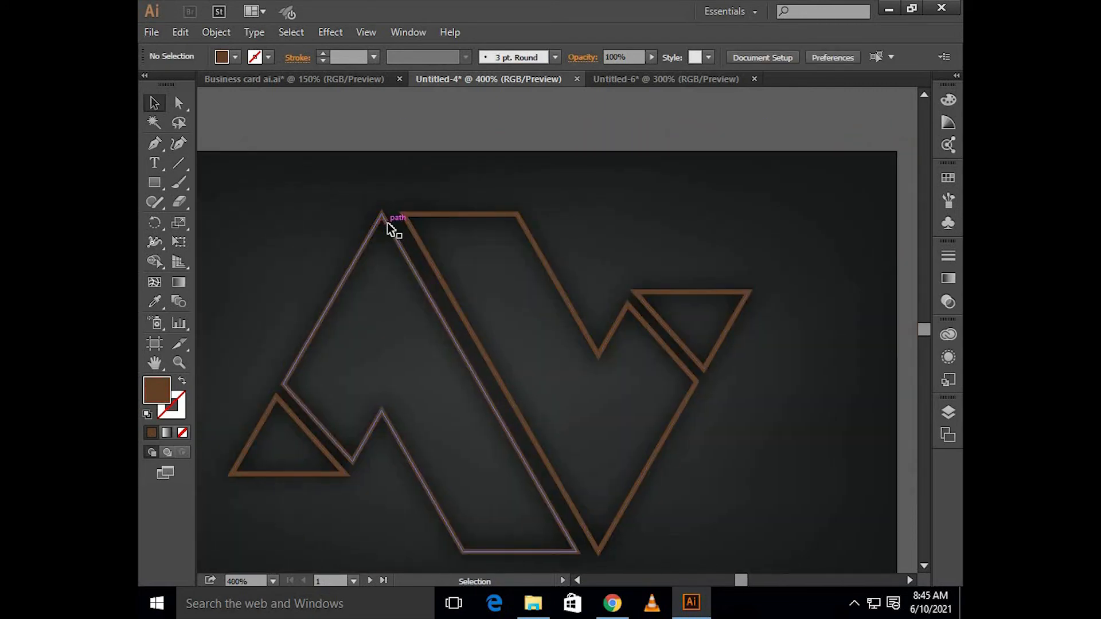
left_click(387, 222)
right_click(388, 227)
left_click(447, 140)
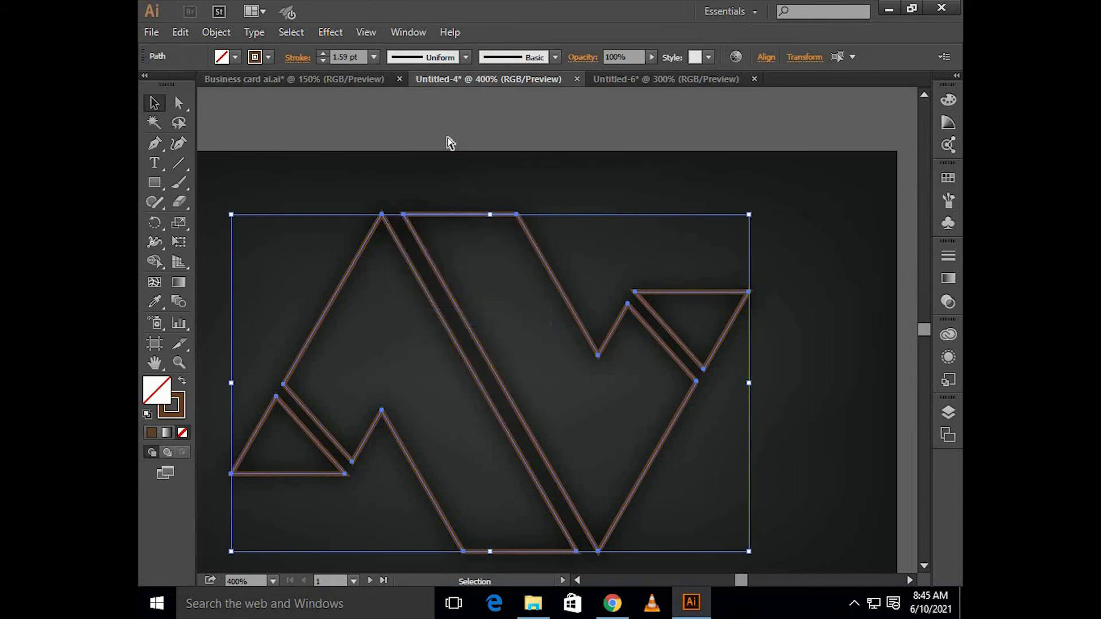
left_click(430, 263)
Select the logo's A-shaped outline and its small triangle, and place a copy of both between the card and the striped diamond
scroll(423, 241, "up", 2)
left_click(421, 247)
scroll(390, 287, "down", 2)
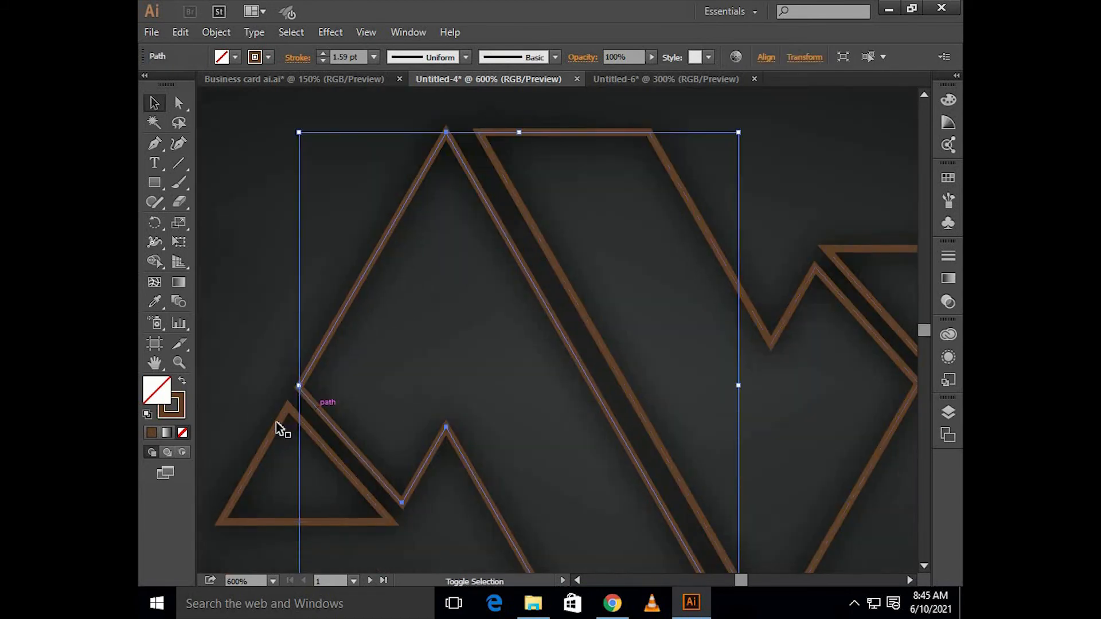
scroll(305, 388, "down", 4)
left_click_drag(305, 378, 637, 314)
scroll(618, 317, "right", 2)
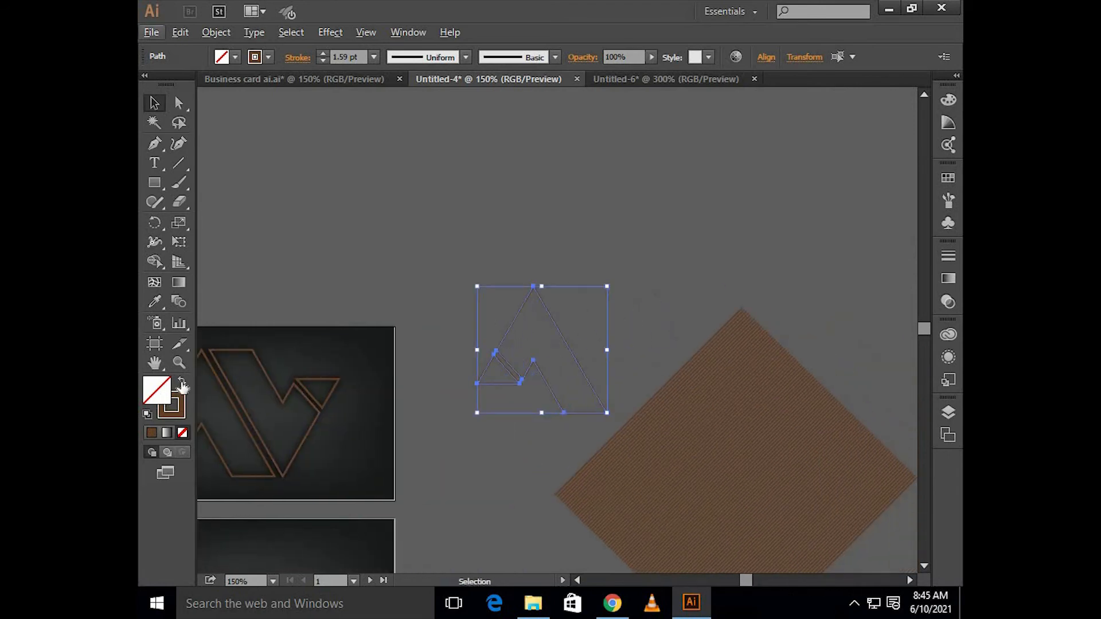
Swap the fill and outline of the copied A shape and triangle, making them solid brown without an outline
left_click(182, 383)
left_click(531, 278)
scroll(467, 359, "right", 1)
left_click(466, 359)
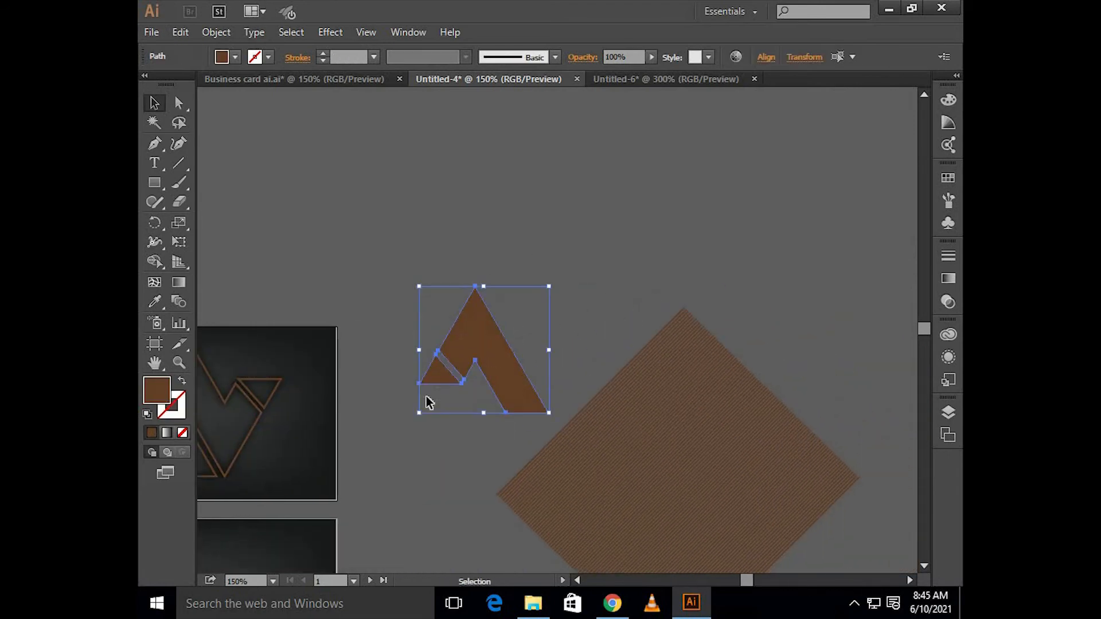
Move the solid brown A shape and triangle onto the striped diamond and bring them in front of the stripes
scroll(429, 401, "down", 2)
scroll(429, 401, "right", 2)
left_click_drag(413, 268, 597, 378)
right_click(597, 380)
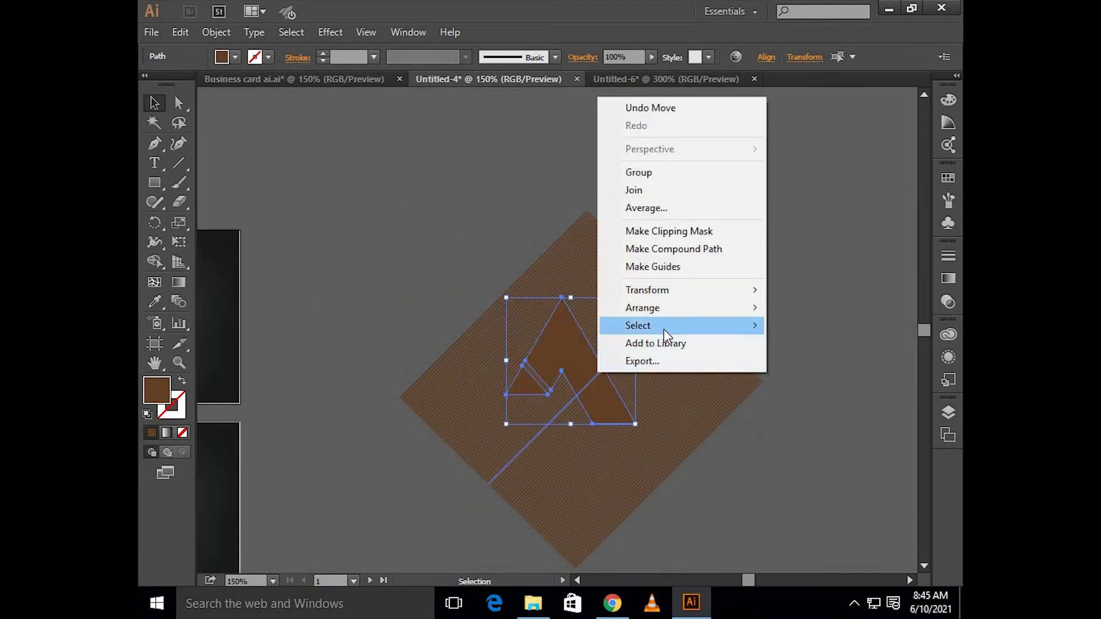
mouse_move(713, 307)
left_click(466, 216)
scroll(597, 344, "up", 2)
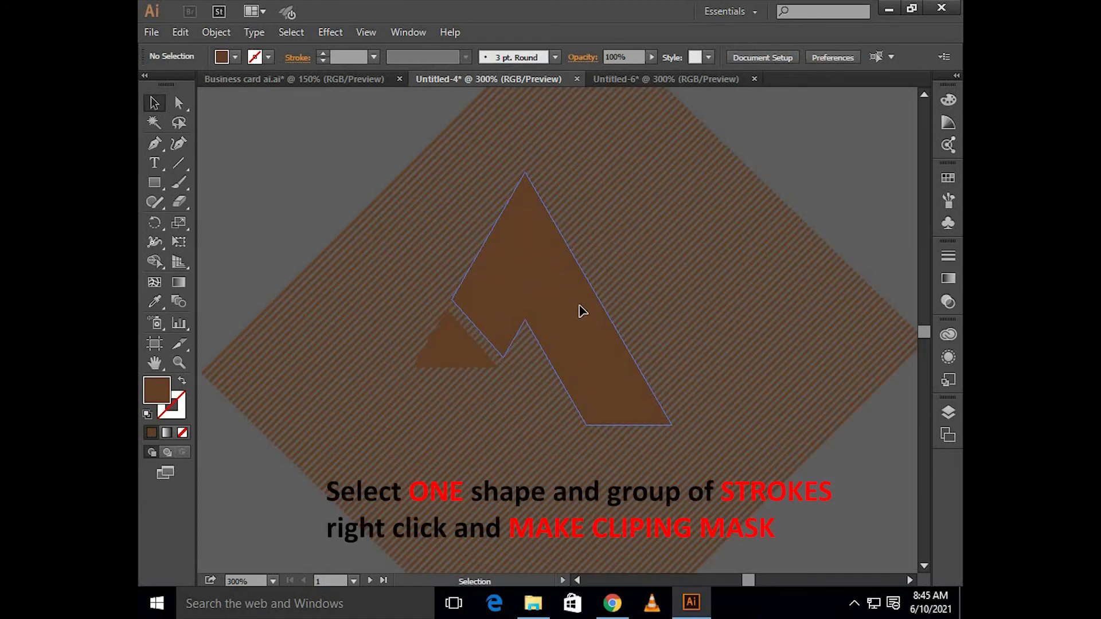
Make a clipping mask from the solid A shape and the stripe group, keeping a copy of the stripes for the triangle
left_click(580, 311)
left_click(603, 276, "shift")
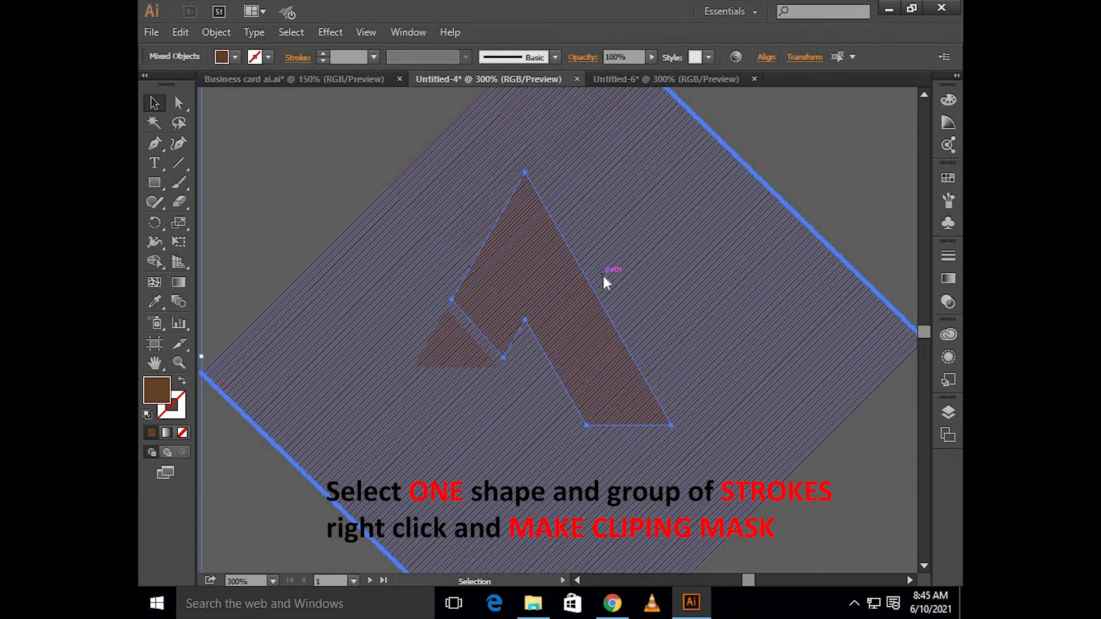
right_click(604, 277)
left_click(660, 369)
left_click(880, 123)
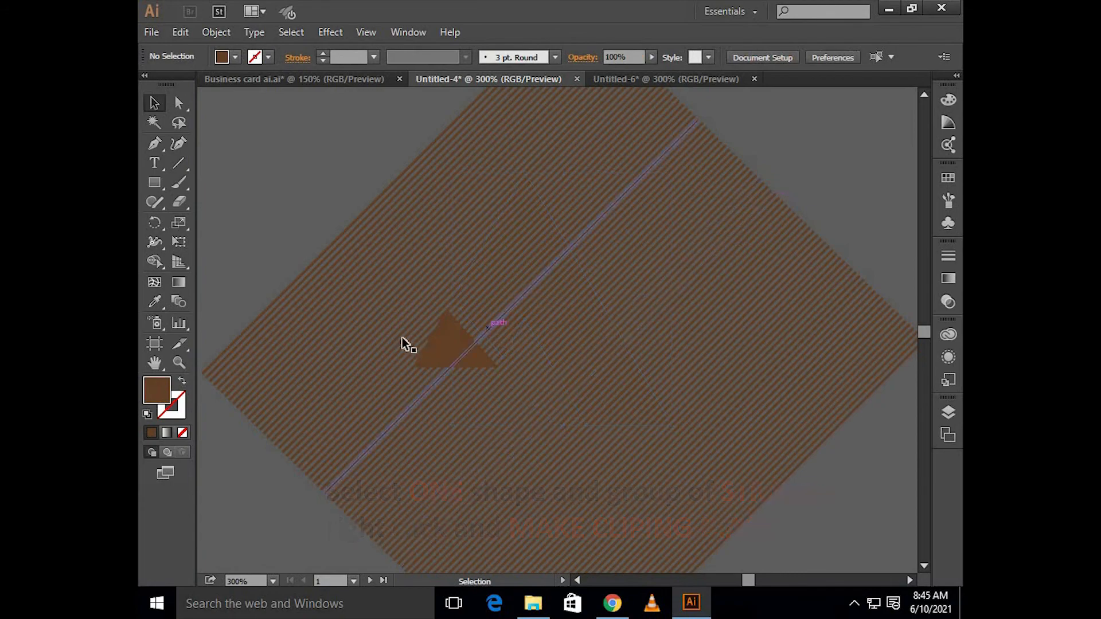
Make a clipping mask from the small triangle and the remaining stripe group
left_click(427, 347)
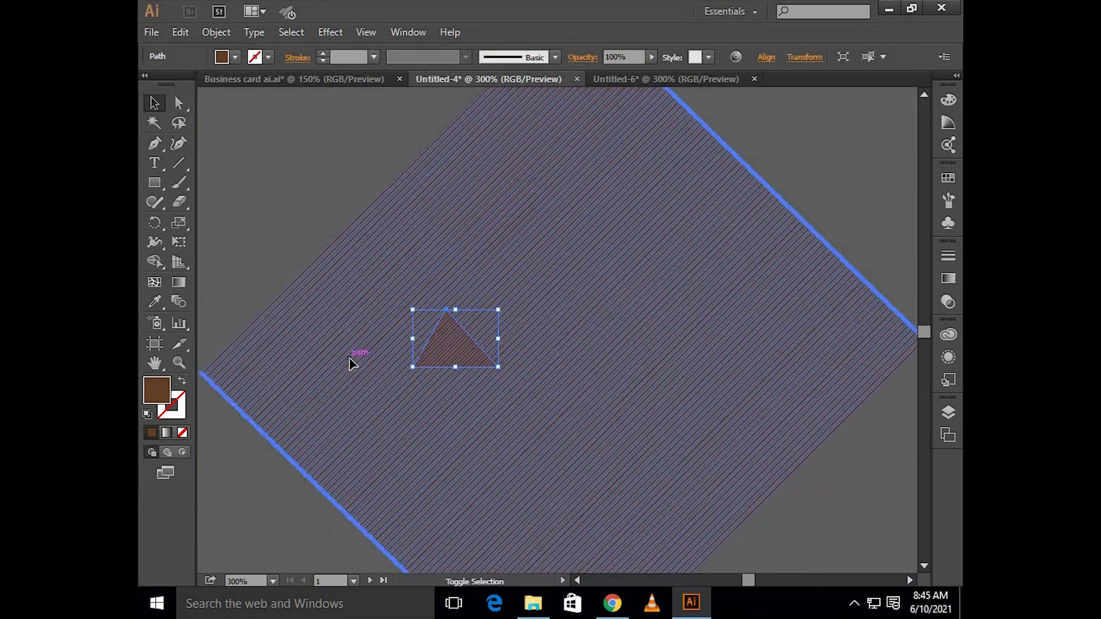
right_click(350, 359)
left_click(387, 453)
left_click(377, 274)
Group the striped A shape and triangle and move them onto the right half of the lower card
left_click(500, 378)
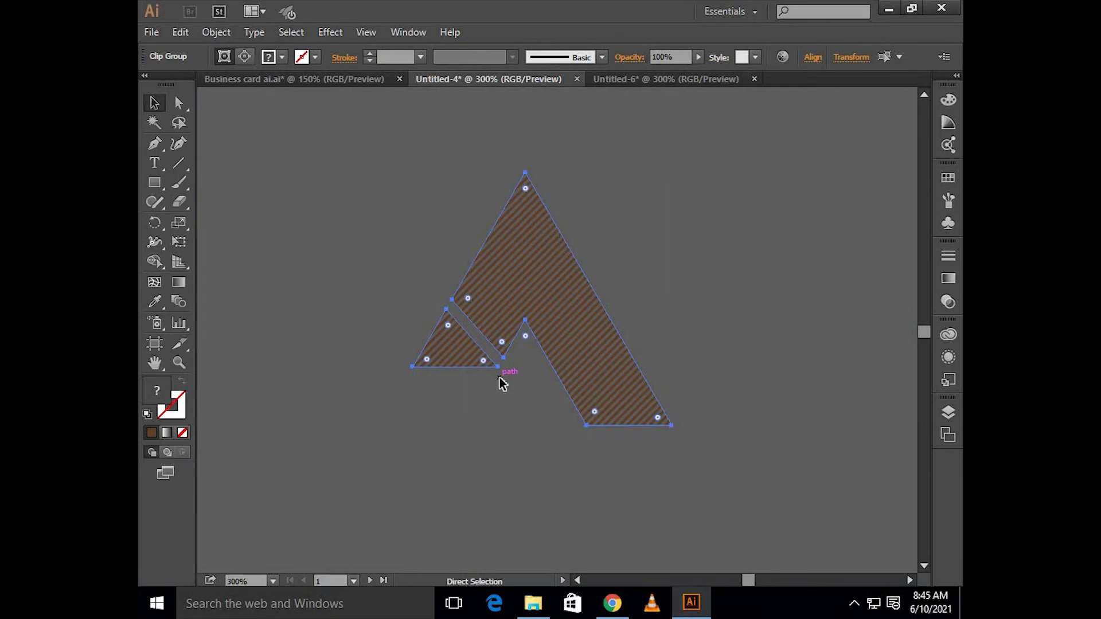
key("ctrl+1")
left_click_drag(535, 383, 639, 341)
left_click_drag(723, 320, 682, 355)
left_click_drag(539, 416, 450, 420)
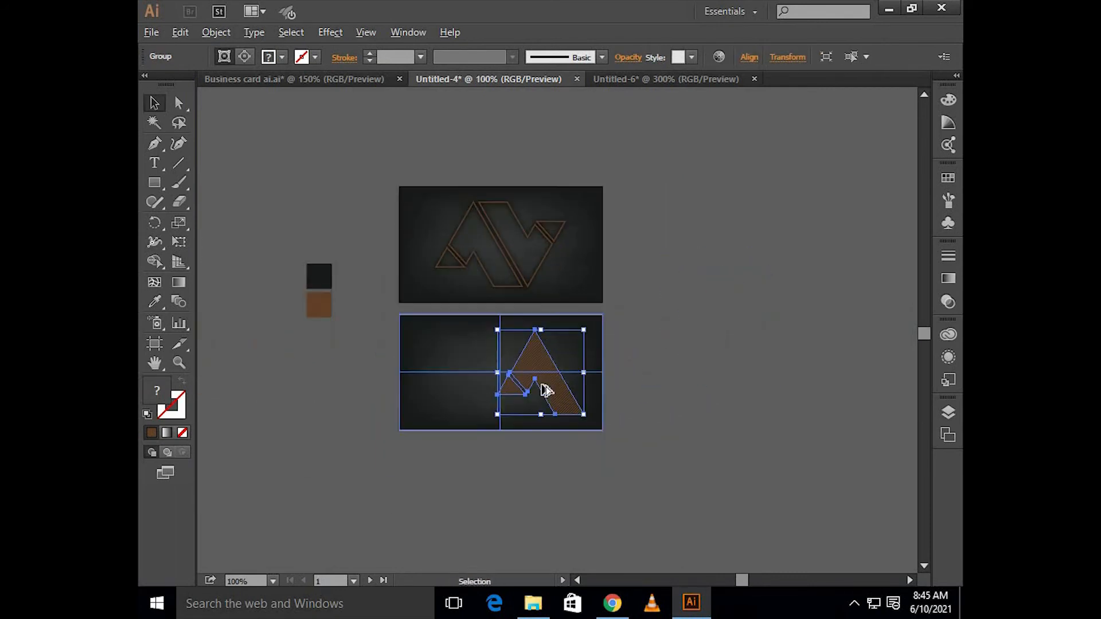
Enlarge the striped logo and position it so it runs past the lower card's top, bottom and right edges
key("ctrl+plus")
key("ctrl+plus")
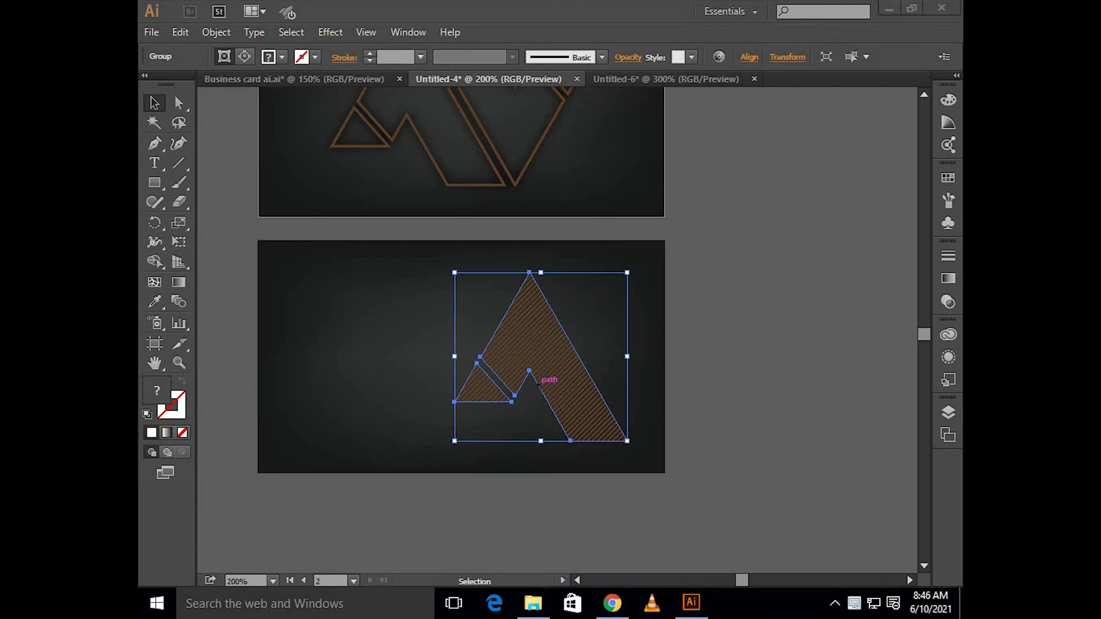
left_click(546, 392)
left_click_drag(651, 467, 710, 523)
left_click_drag(621, 397, 657, 369)
scroll(639, 399, "up", 1)
left_click_drag(784, 250, 792, 239)
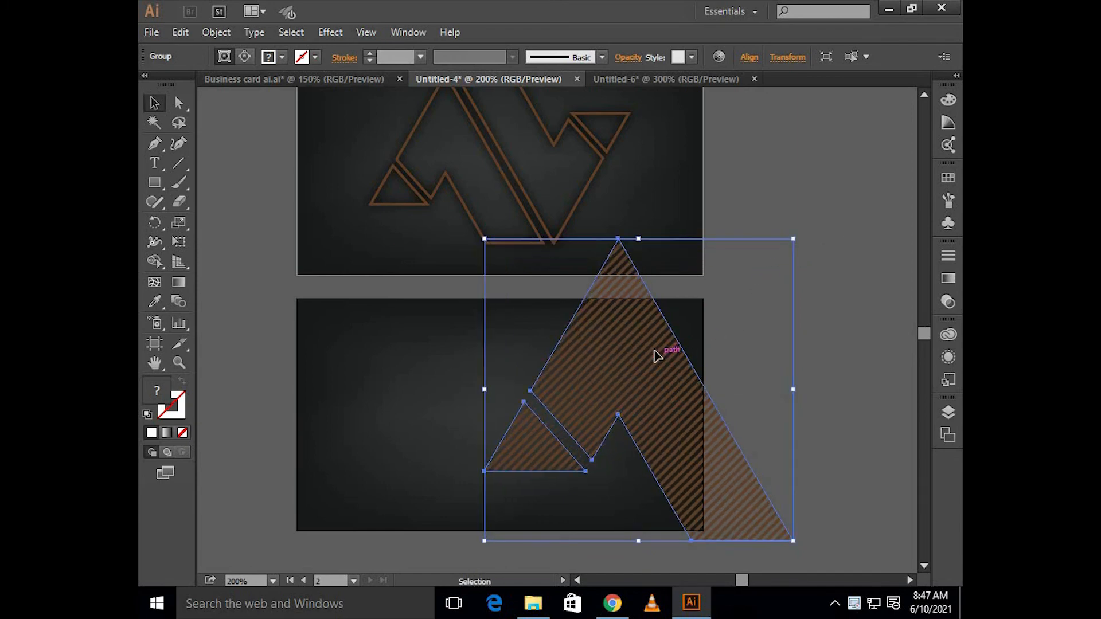
left_click_drag(664, 351, 670, 361)
left_click(866, 307)
Draw a 3.5 by 2 inch rectangle and place it exactly over the lower card
scroll(728, 315, "left", 3)
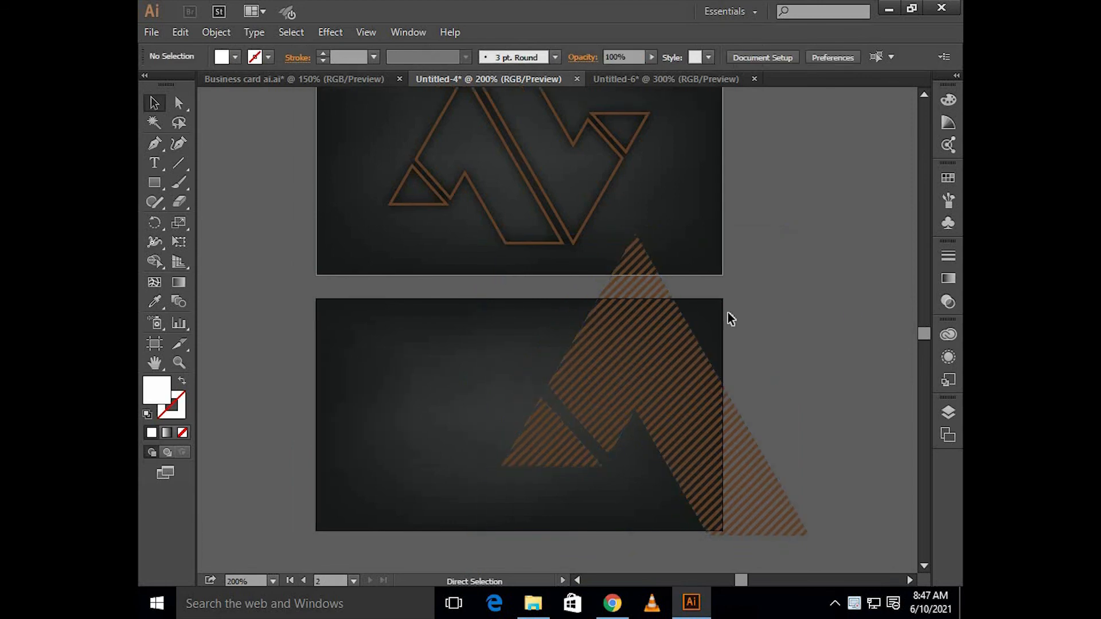
left_click(147, 184)
left_click(381, 325)
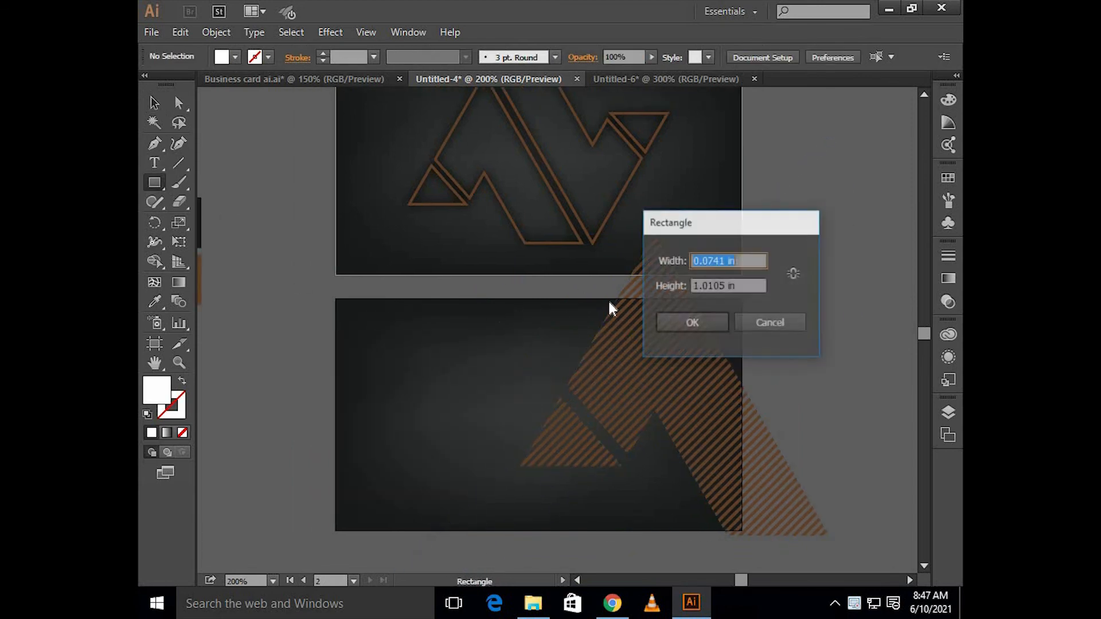
type("3.5")
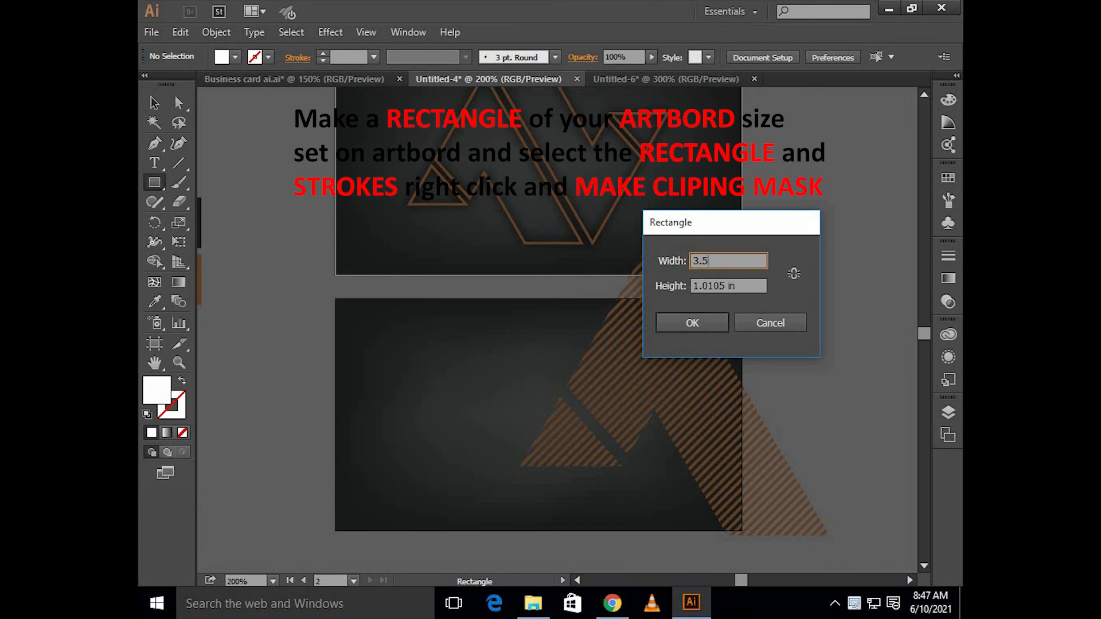
key("BackSpace")
key("BackSpace")
key("BackSpace")
key("BackSpace")
key("BackSpace")
key("BackSpace")
type("2")
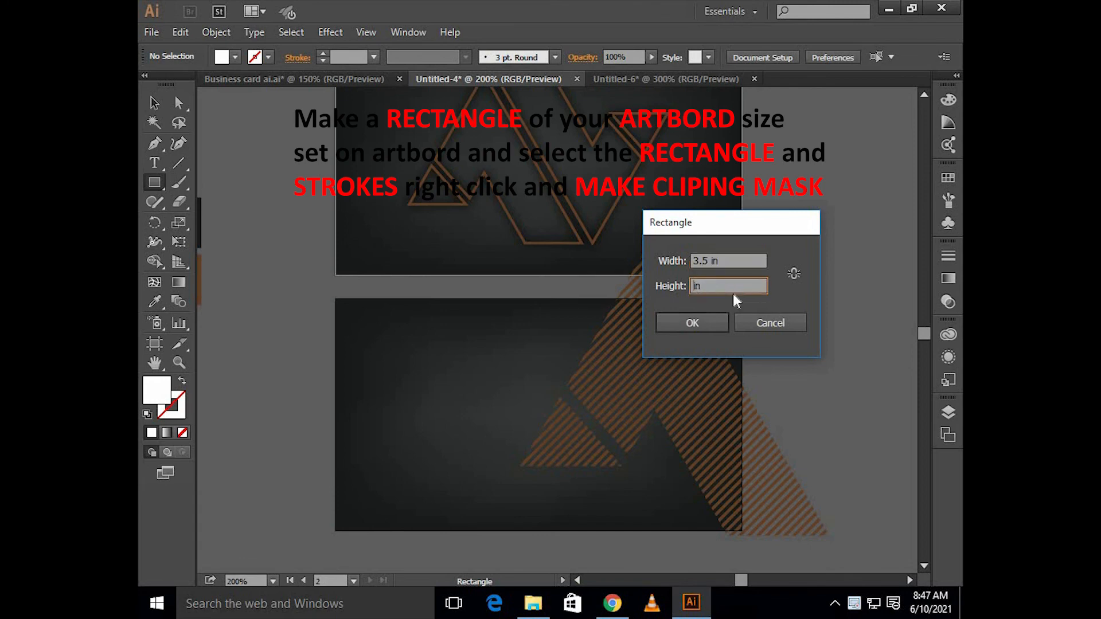
key("Return")
key("v")
left_click_drag(584, 341, 539, 315)
Clip the striped logo to the card-sized rectangle with a clipping mask
left_click(677, 281, "shift")
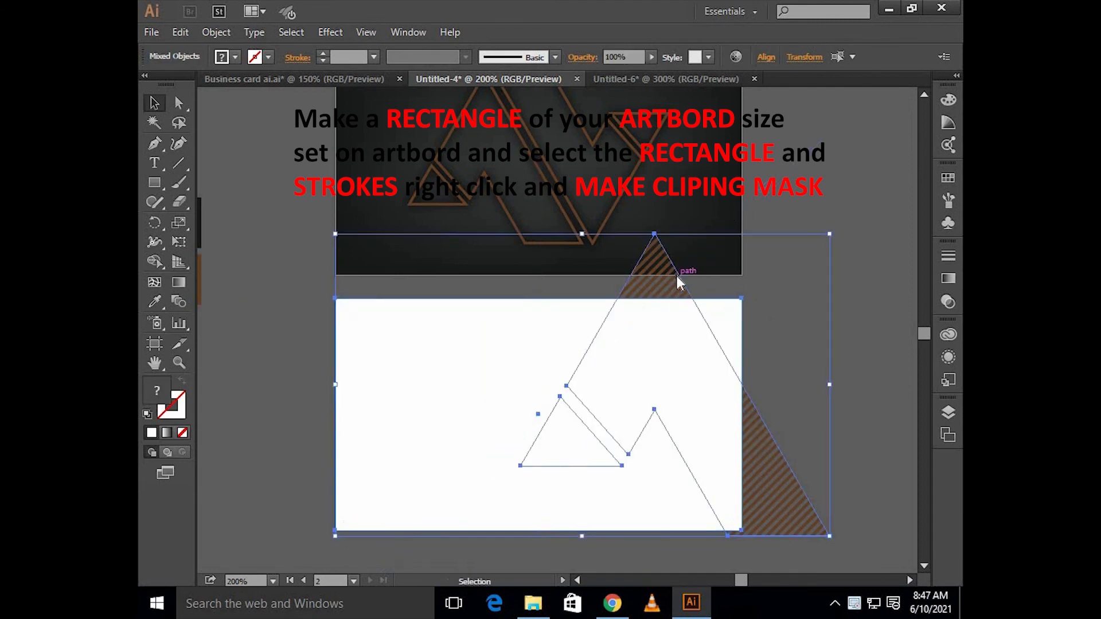
right_click(678, 278)
left_click(818, 367)
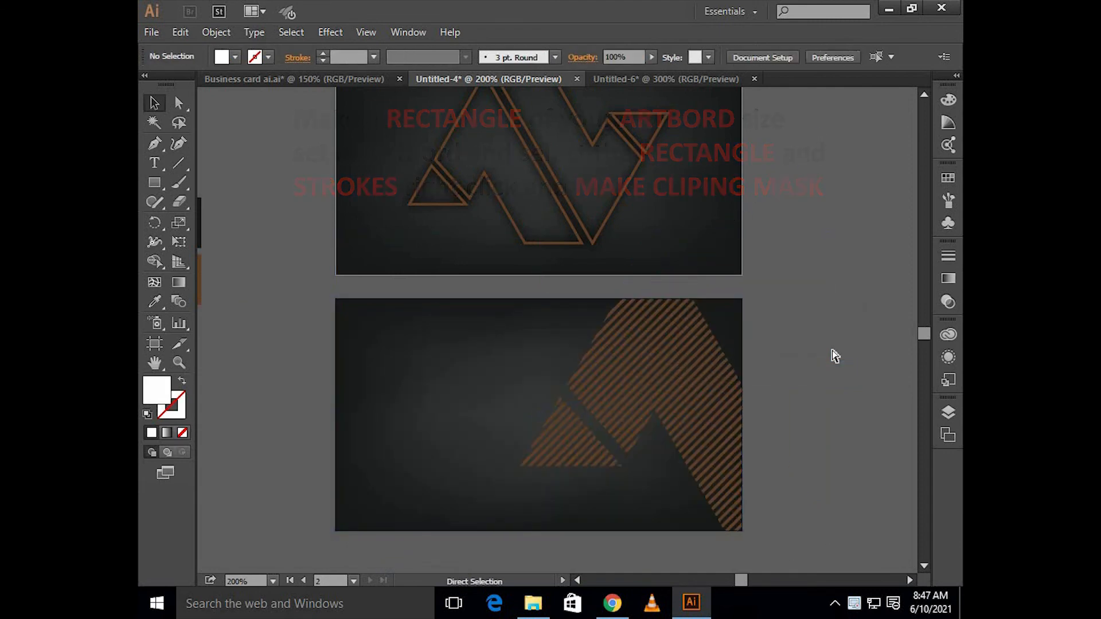
Copy the contact details with their icons from the Untitled-6 document and place them on the lower card's left half
left_click(636, 79)
left_click_drag(595, 348, 492, 302)
left_click_drag(479, 373, 479, 372)
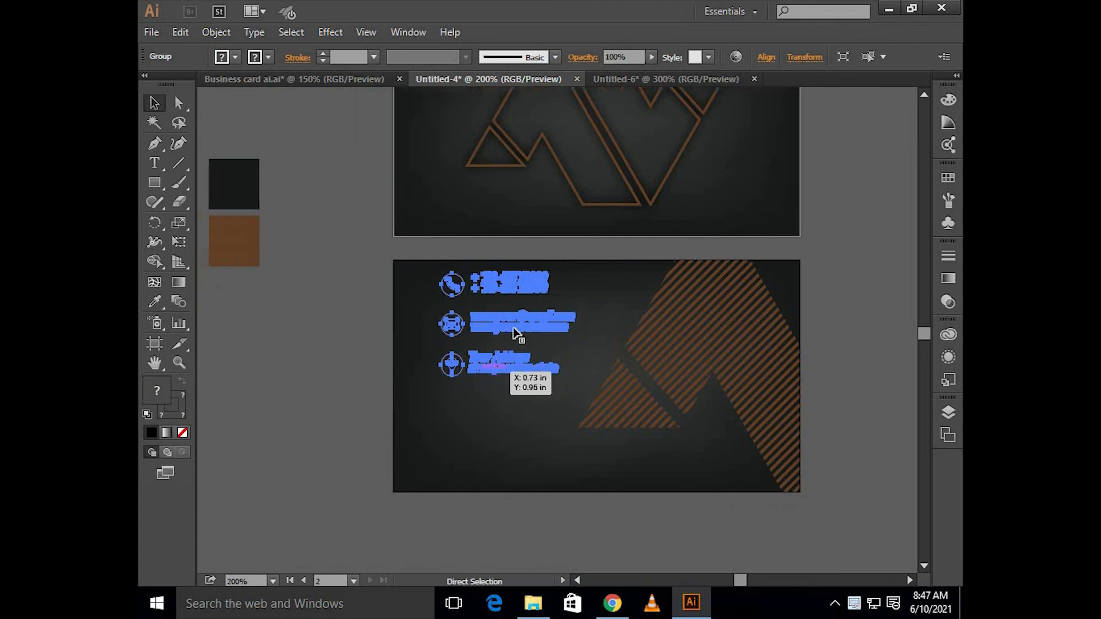
left_click_drag(512, 337, 497, 373)
Enlarge the contact details block slightly and position it midway down the lower card, near its left edge
scroll(498, 372, "up", 2)
left_click_drag(652, 472, 676, 499)
scroll(560, 388, "down", 1)
left_click_drag(567, 387, 578, 379)
scroll(572, 365, "down", 1)
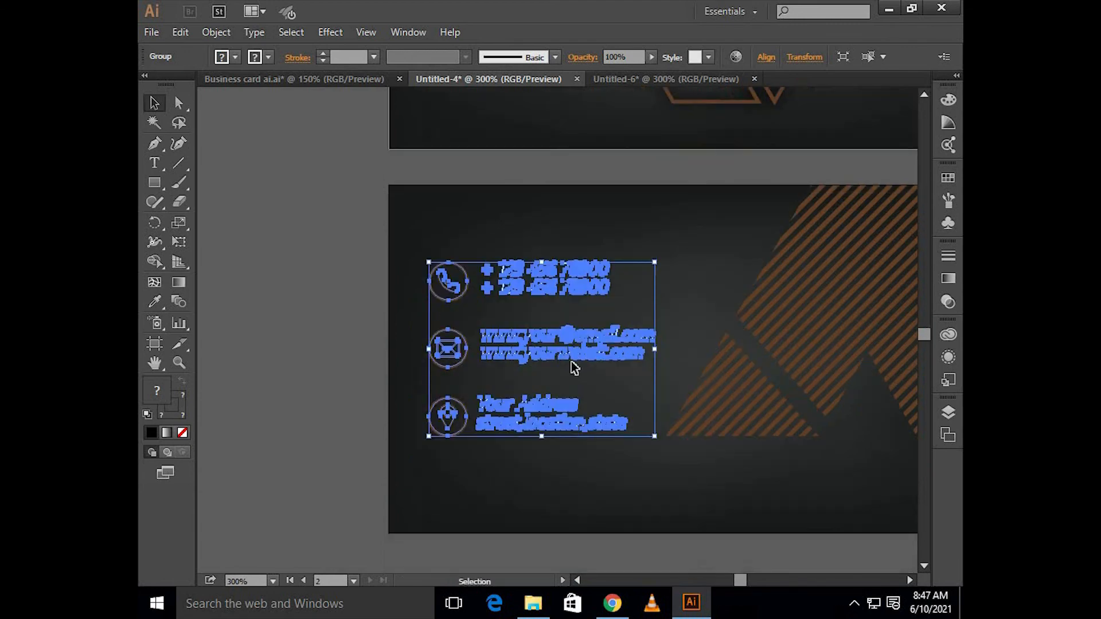
left_click(308, 323)
Review both sides of the business card together, checking the placement of the contact details
scroll(308, 324, "down", 1)
scroll(308, 330, "down", 1)
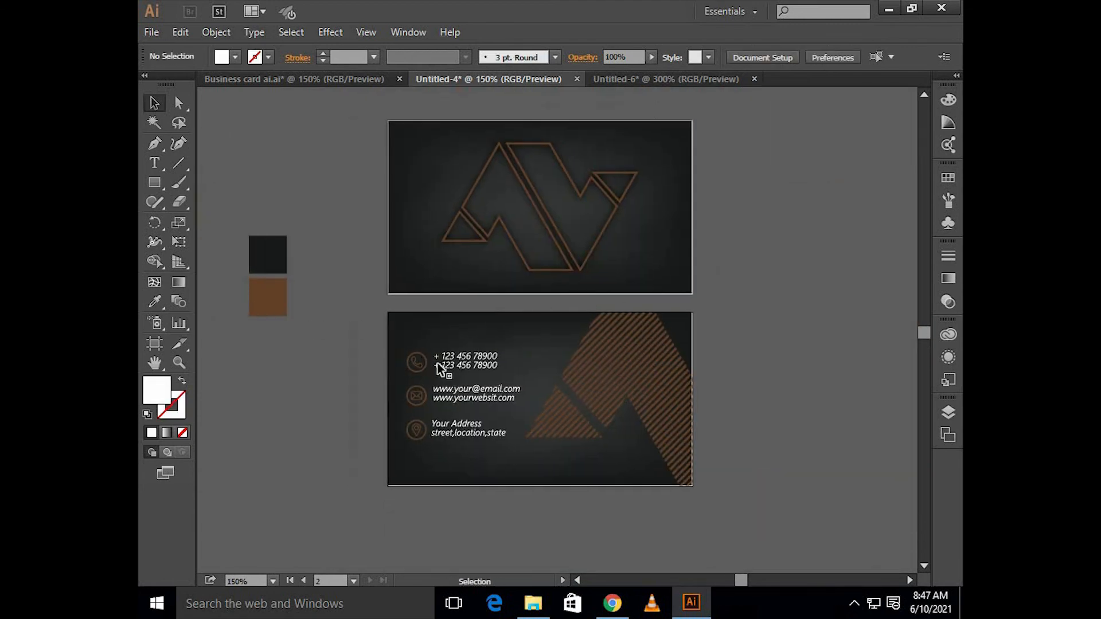
left_click(404, 352)
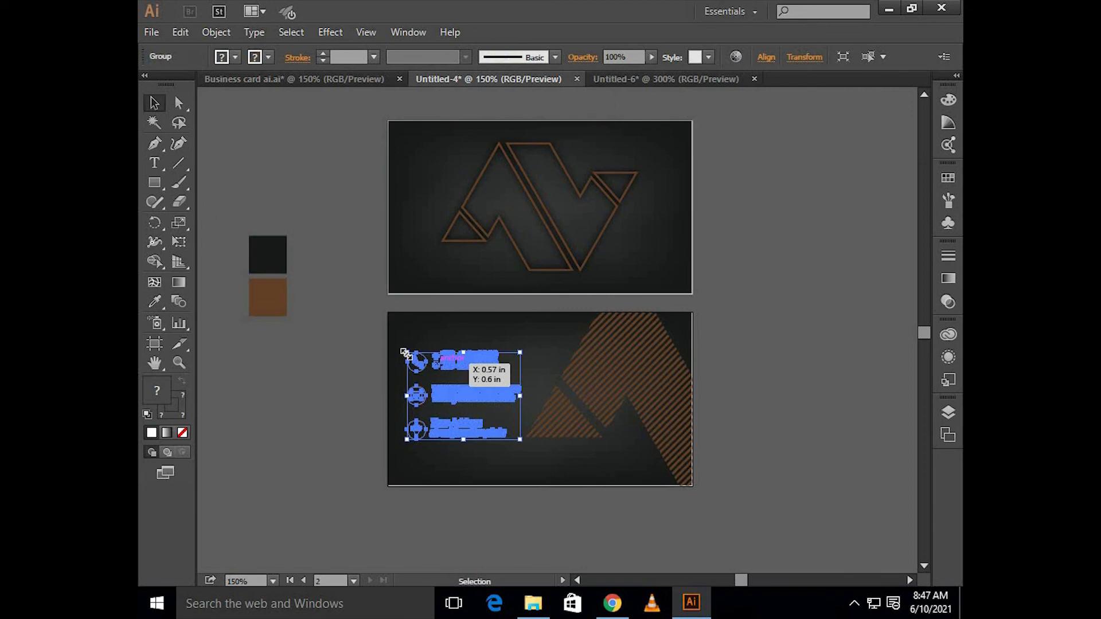
left_click(344, 359)
scroll(344, 359, "up", 1)
scroll(355, 367, "left", 2)
scroll(364, 373, "up", 1)
scroll(364, 374, "right", 1)
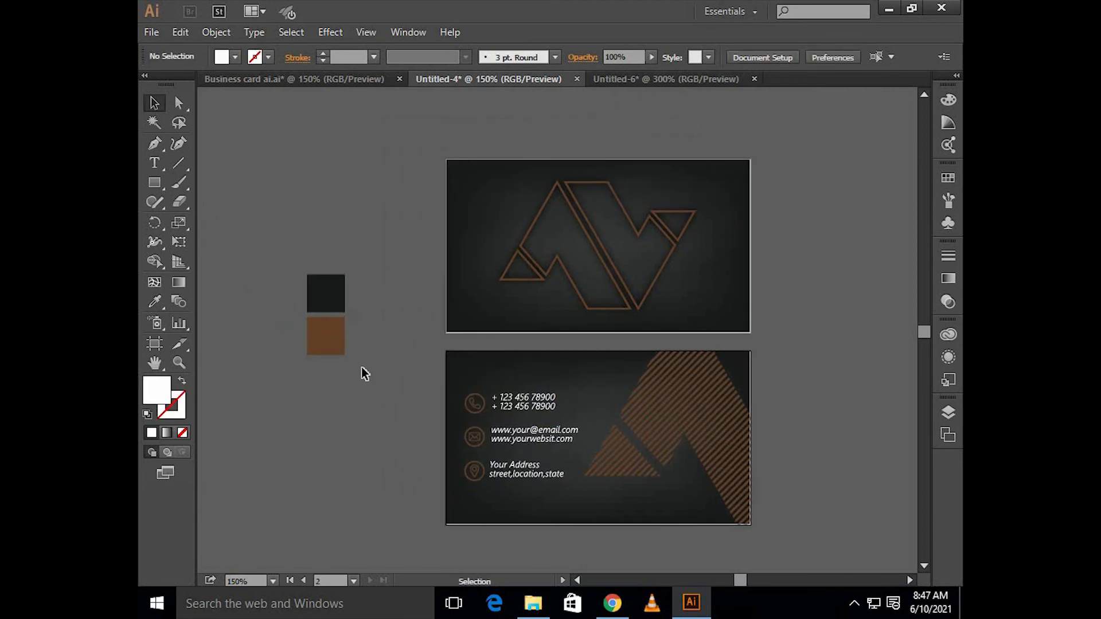